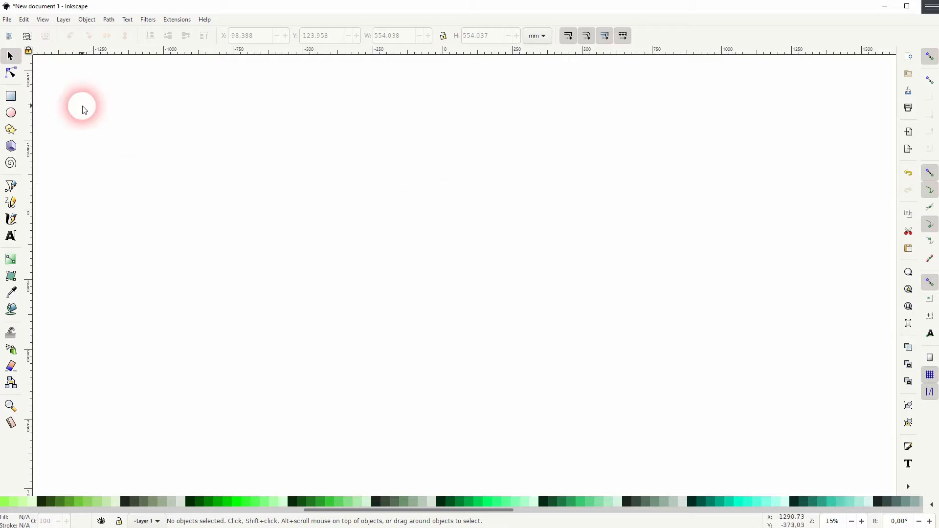
# Step: Draw a black rectangle about 729 by 690 mm and round its corners with a vertical radius of about 320 mm
pyautogui.moveTo(352, 172); pyautogui.dragTo(549, 361)
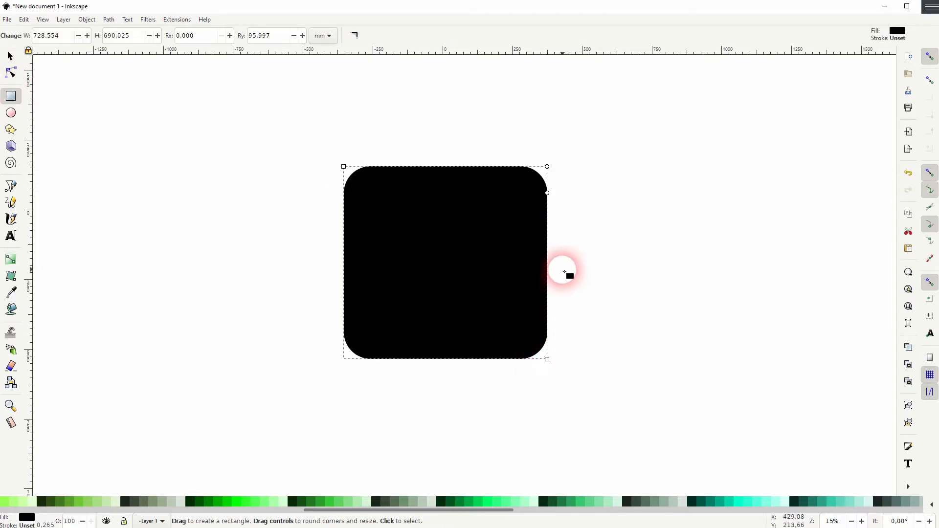
pyautogui.moveTo(547, 196); pyautogui.dragTo(548, 255)
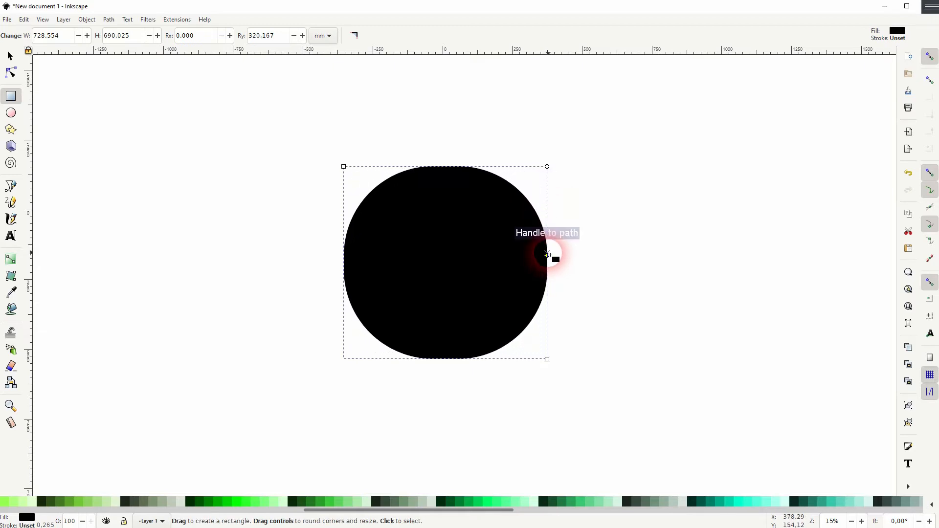
# Step: Enable snapping to object rotation centers and place a horizontal guide through the center of the rounded shape
pyautogui.click(11, 56)
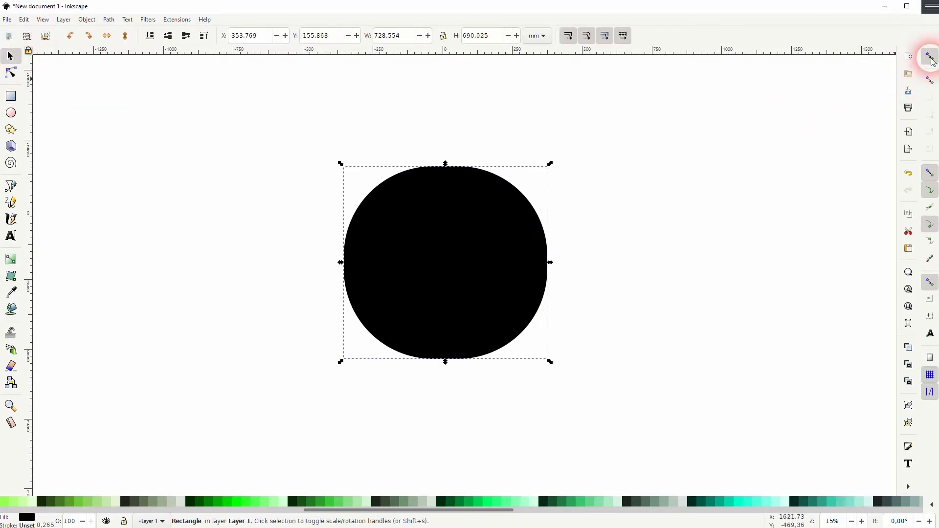
pyautogui.click(929, 316)
pyautogui.moveTo(469, 51); pyautogui.dragTo(606, 265)
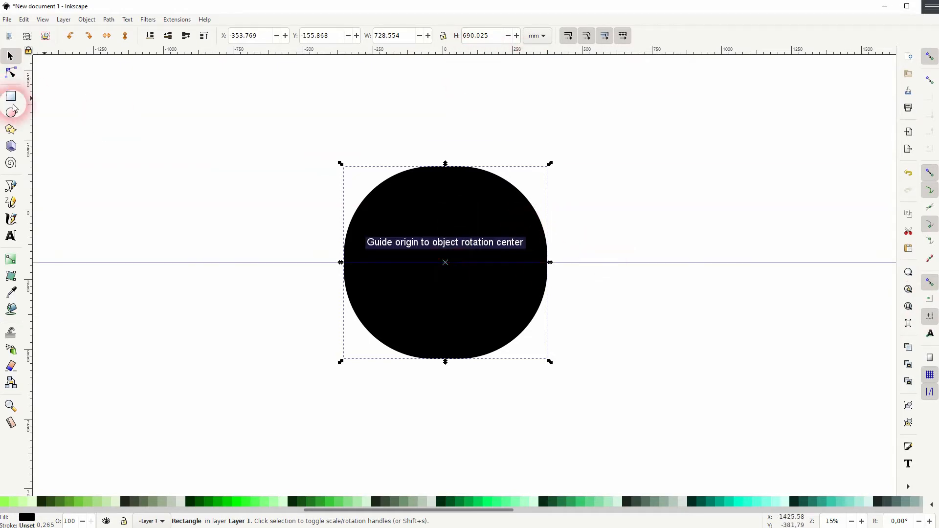
# Step: Draw a closed four-sided path with its base on the guide, enclosing the upper half of the rounded shape
pyautogui.click(11, 187)
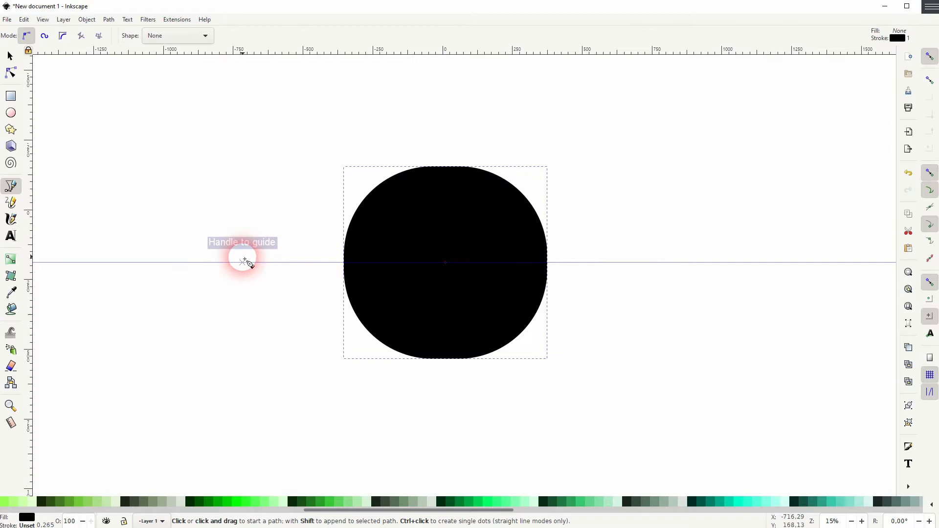
pyautogui.click(243, 262)
pyautogui.click(637, 262)
pyautogui.click(617, 86)
pyautogui.click(301, 113)
pyautogui.click(242, 263)
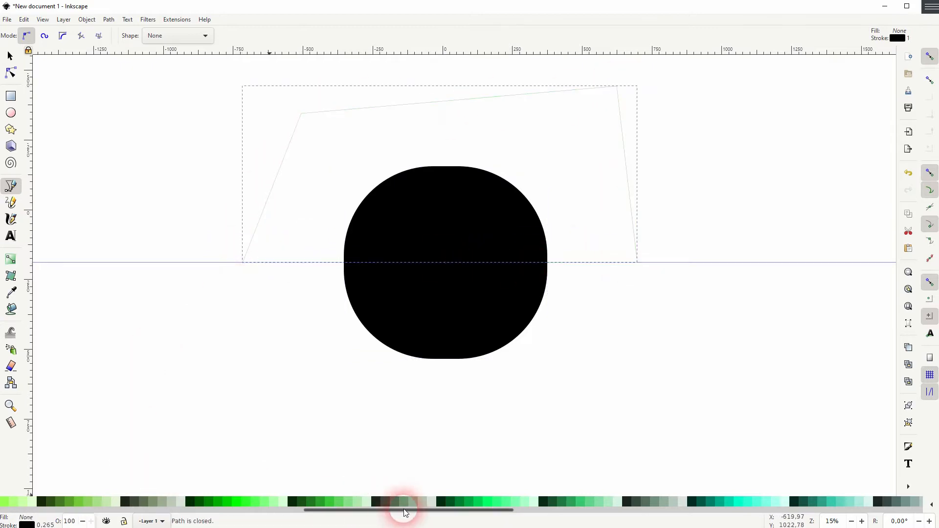
# Step: Fill the four-sided path with maroon and remove its stroke
pyautogui.moveTo(411, 511); pyautogui.dragTo(63, 507)
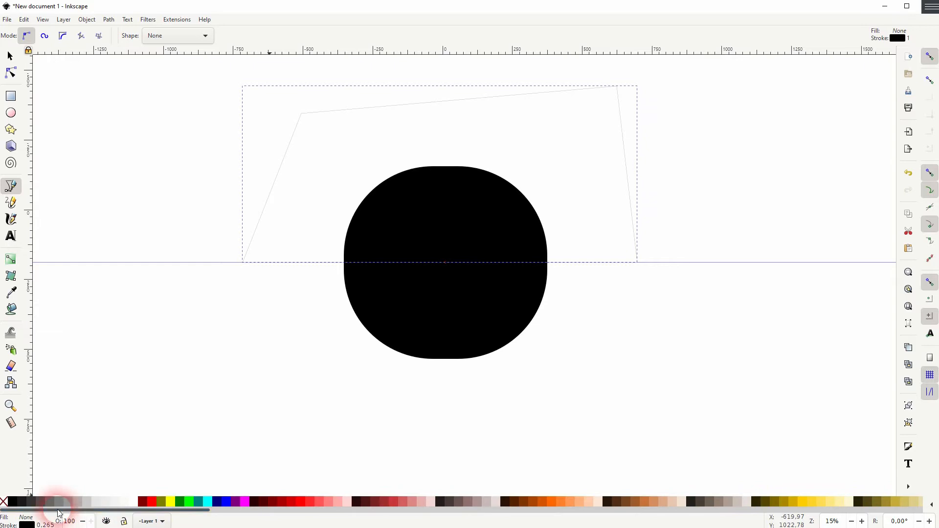
pyautogui.click(143, 502)
pyautogui.keyDown('shift'); pyautogui.click(5, 502); pyautogui.keyUp('shift')
# Step: Cut the maroon path out of the black rounded shape with the Difference operation, keeping only the lower half
pyautogui.click(10, 56)
pyautogui.keyDown('shift'); pyautogui.click(451, 303); pyautogui.keyUp('shift')
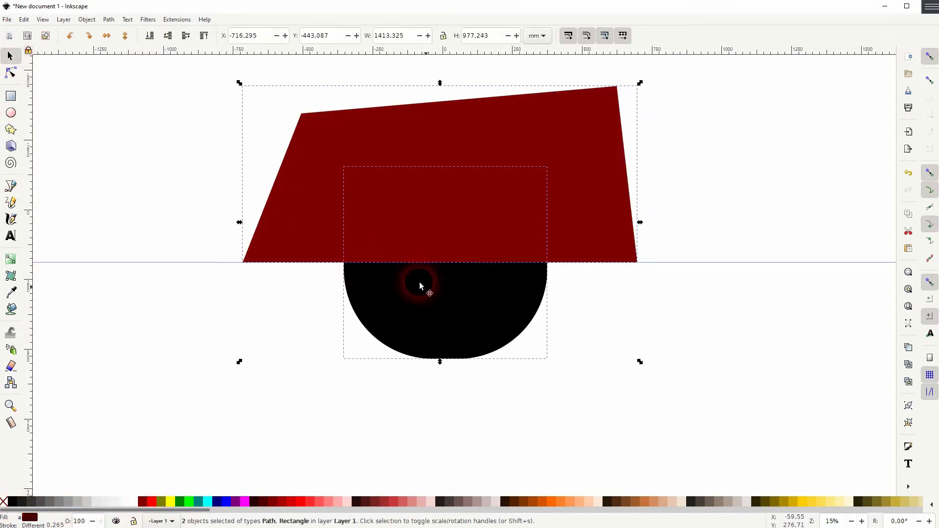
pyautogui.click(109, 20)
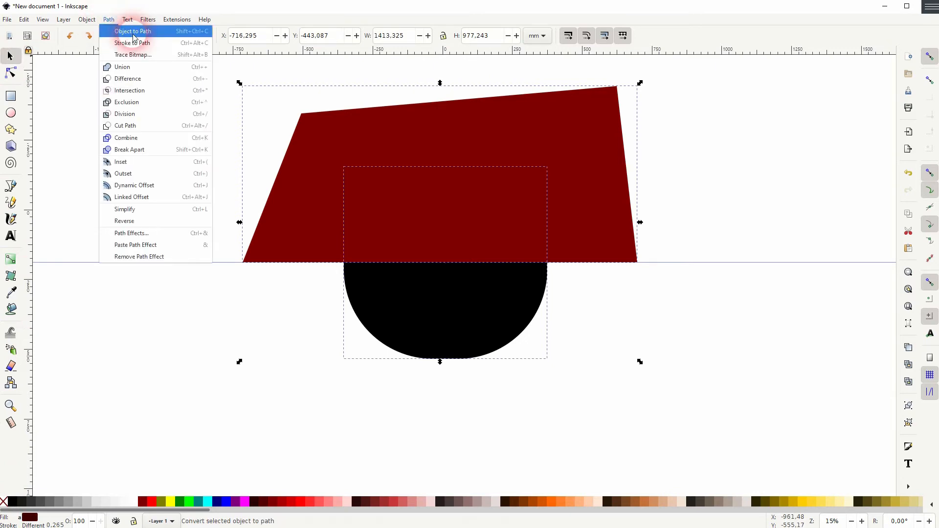
pyautogui.click(146, 80)
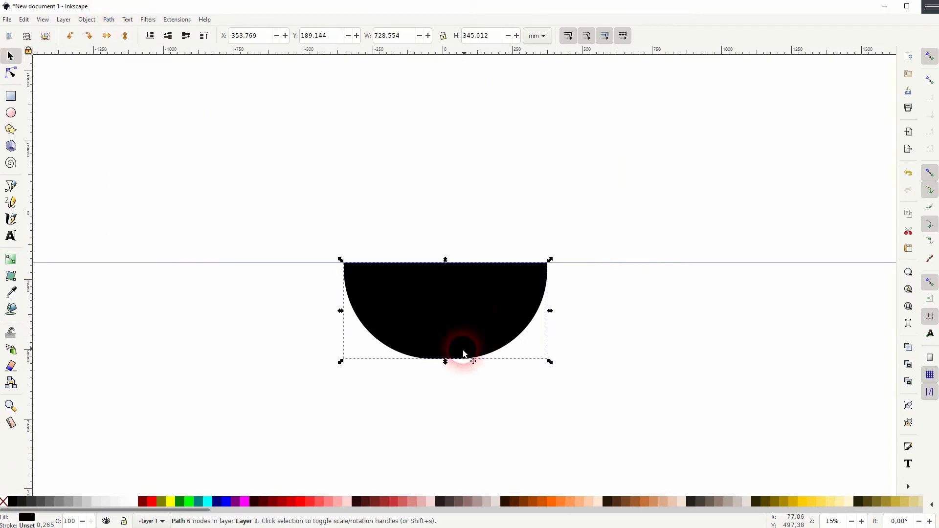
# Step: Stretch the half shape downward to about 420 mm tall and move it slightly up and left, with the guide deleted
pyautogui.moveTo(445, 363); pyautogui.dragTo(450, 387)
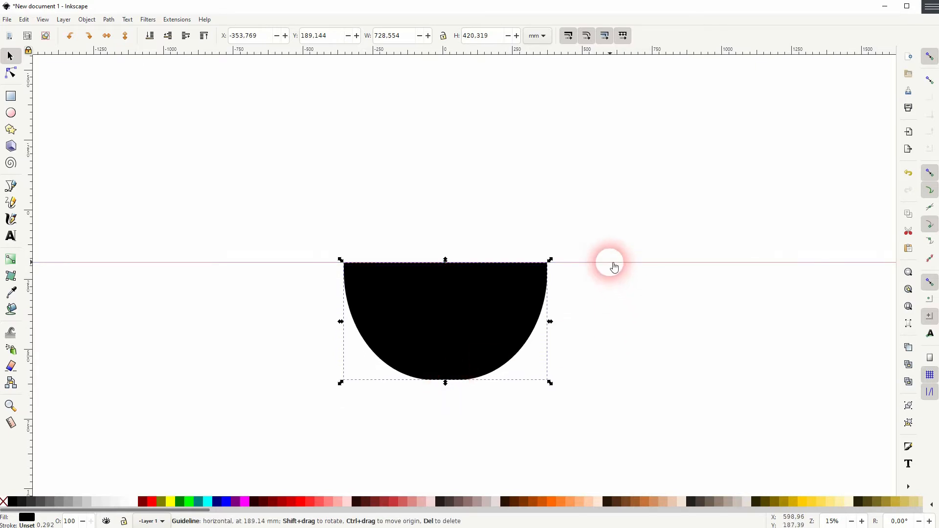
pyautogui.moveTo(467, 303); pyautogui.dragTo(442, 313)
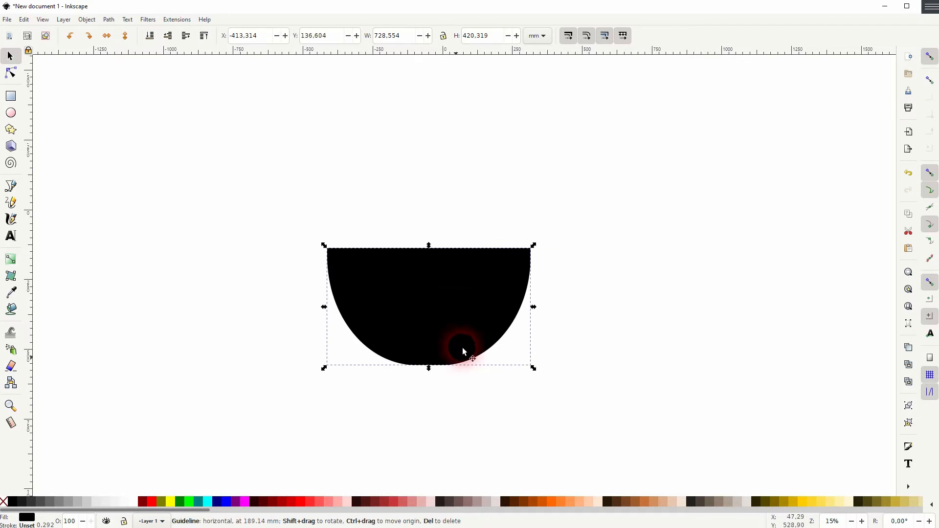
# Step: Remove the half shape's fill and set its stroke width to 15 mm
pyautogui.click(6, 502)
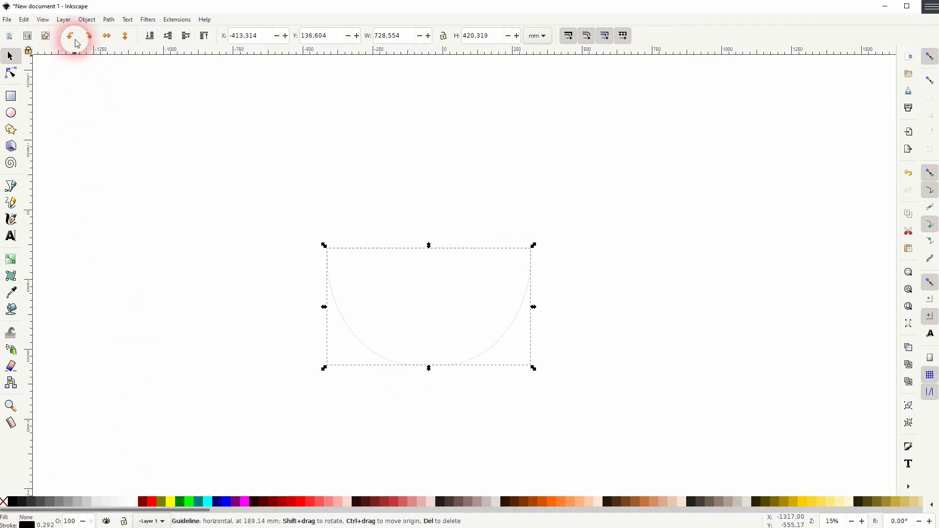
pyautogui.click(86, 20)
pyautogui.click(110, 43)
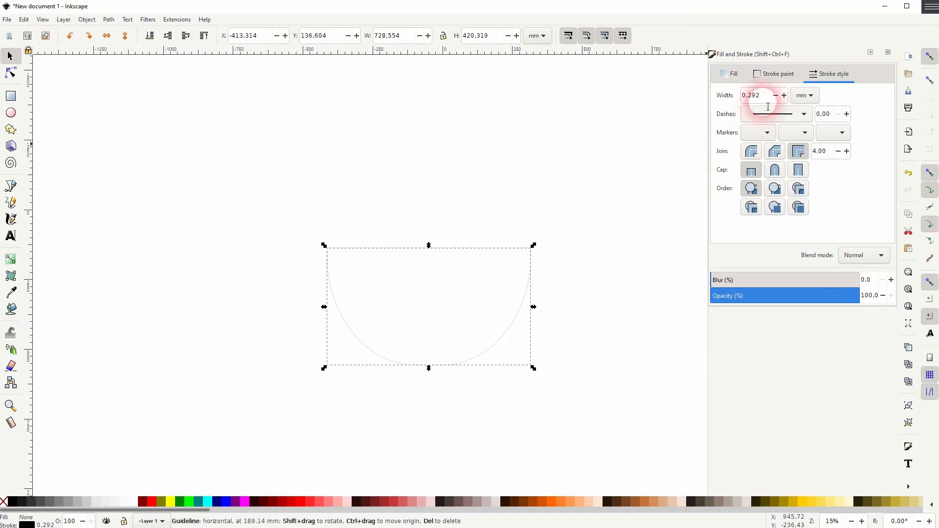
pyautogui.moveTo(763, 96); pyautogui.dragTo(723, 98)
pyautogui.write('15')
pyautogui.press('Return')
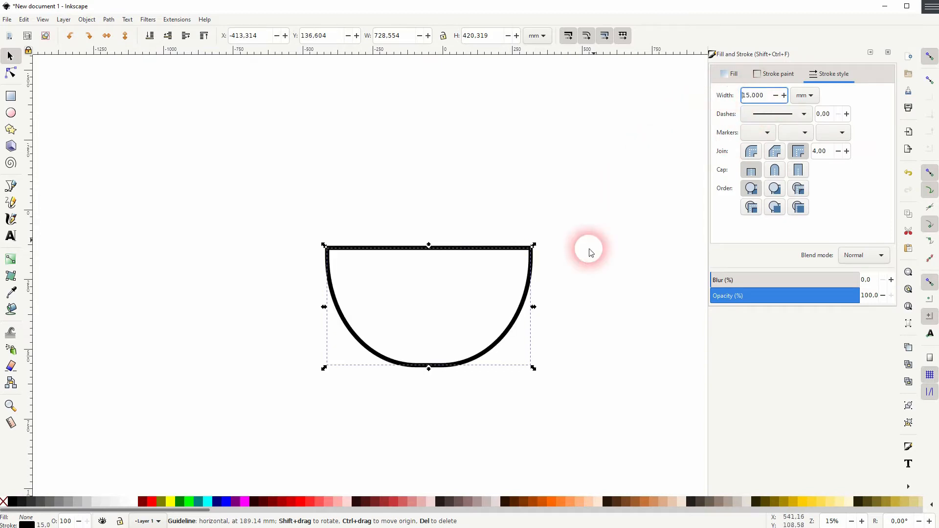
# Step: Set the cup outline's stroke width to 50 mm after trying 25 mm, and shift the cup left to X about -524 mm
pyautogui.moveTo(756, 95); pyautogui.dragTo(722, 93)
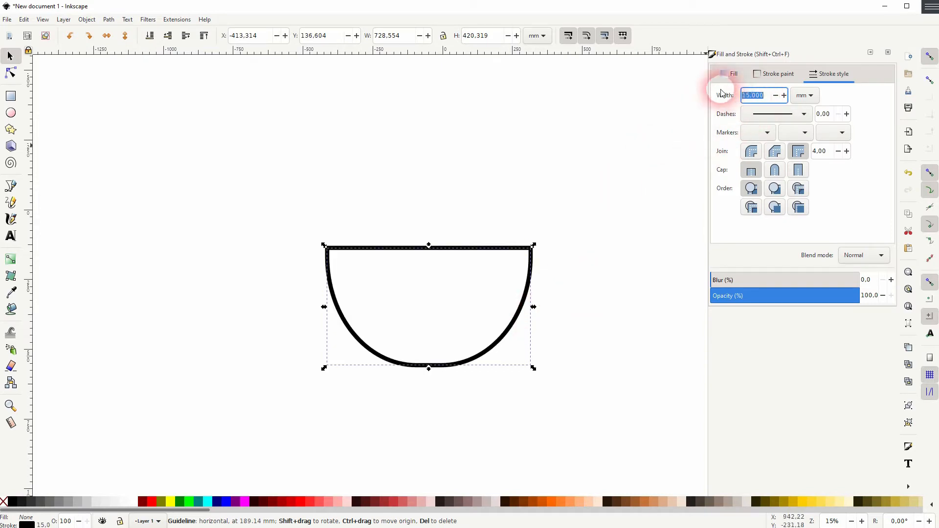
pyautogui.write('25')
pyautogui.press('Return')
pyautogui.doubleClick(767, 94)
pyautogui.moveTo(767, 94); pyautogui.dragTo(728, 101)
pyautogui.press('Return')
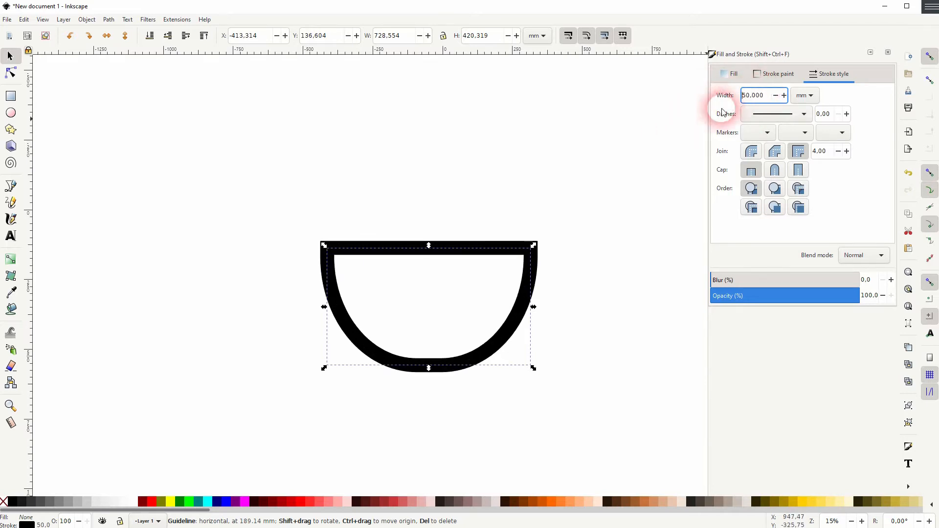
pyautogui.moveTo(527, 305); pyautogui.dragTo(495, 306)
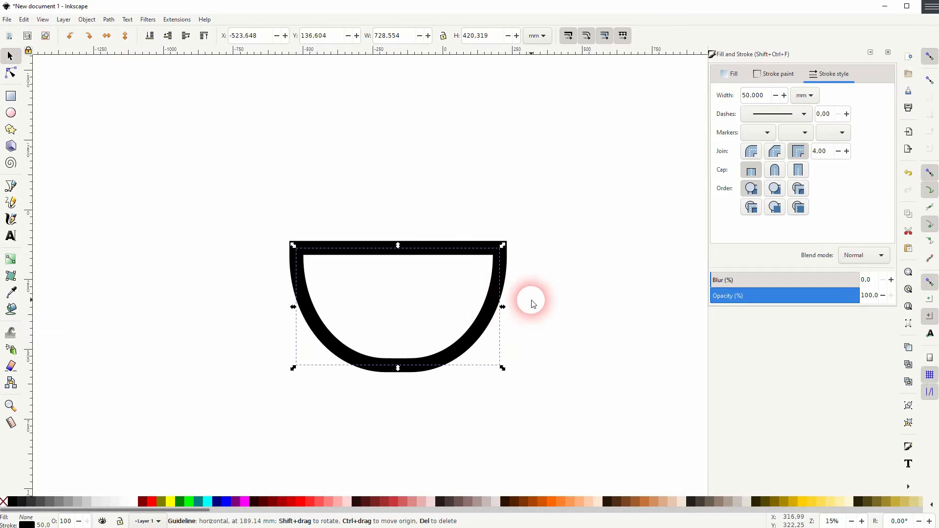
pyautogui.click(571, 292)
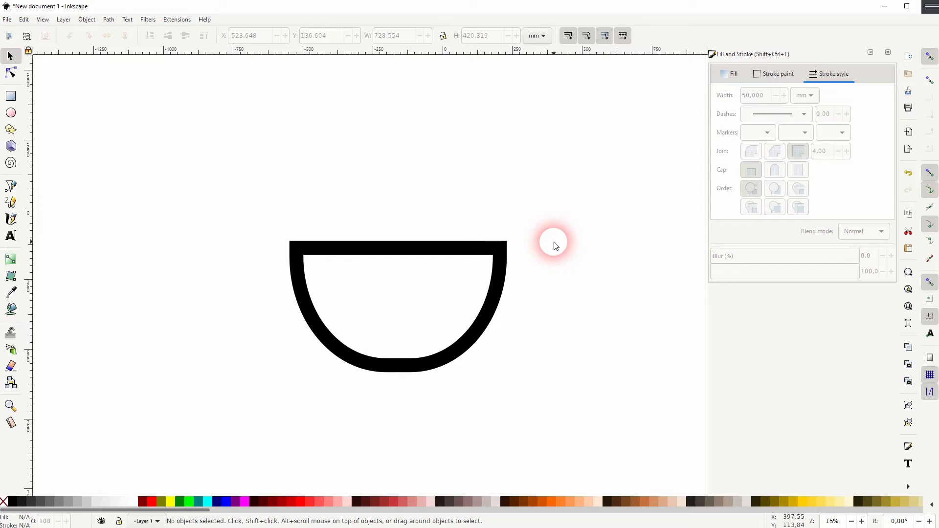
# Step: Draw a cup handle about 324 by 274 mm, running straight out from the upper right corner and curving back to the cup's side
pyautogui.click(15, 187)
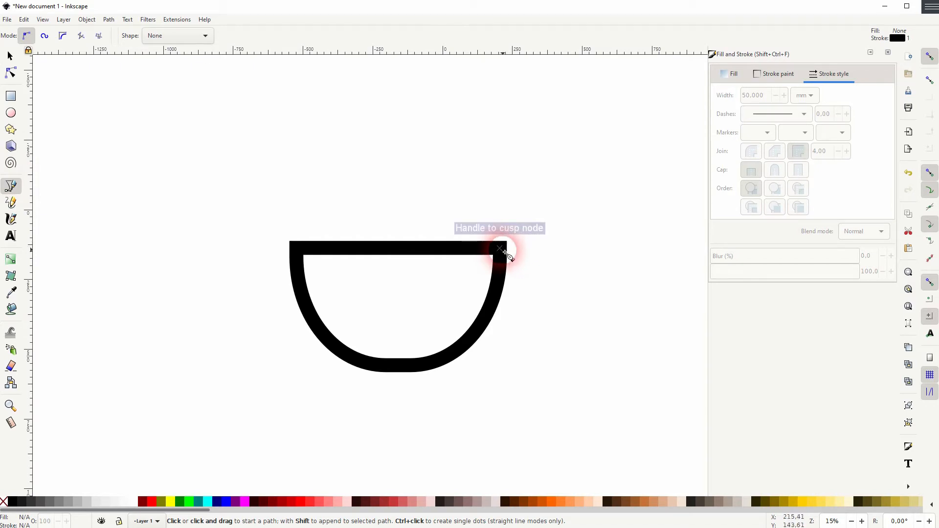
pyautogui.click(506, 252)
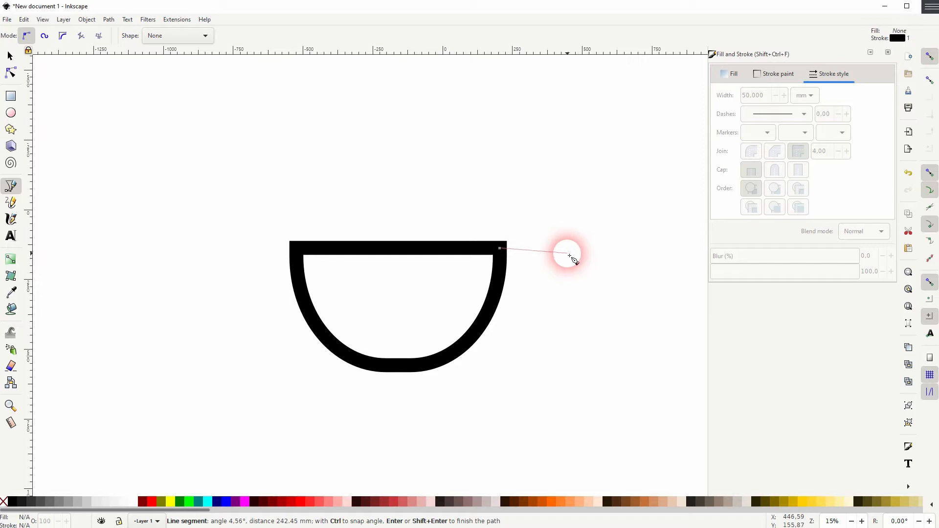
pyautogui.click(571, 248)
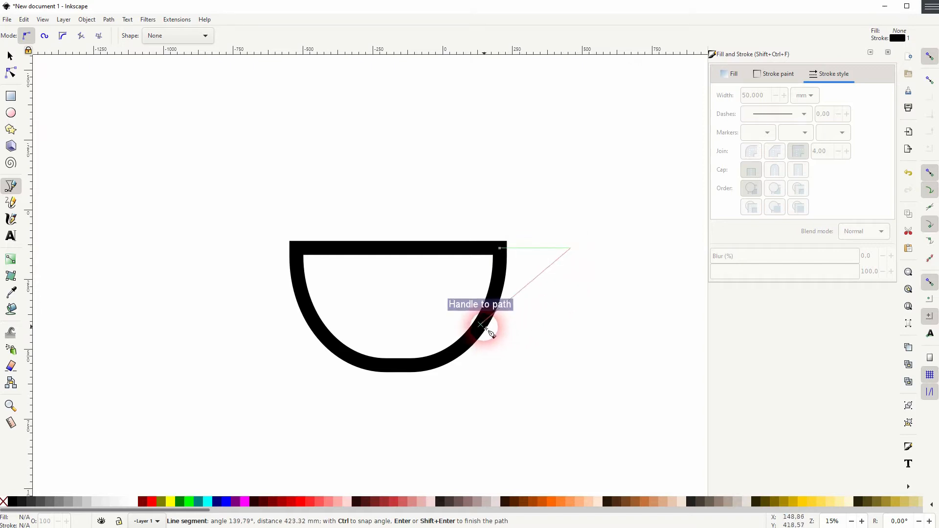
pyautogui.moveTo(481, 325); pyautogui.dragTo(386, 325)
pyautogui.click(13, 63)
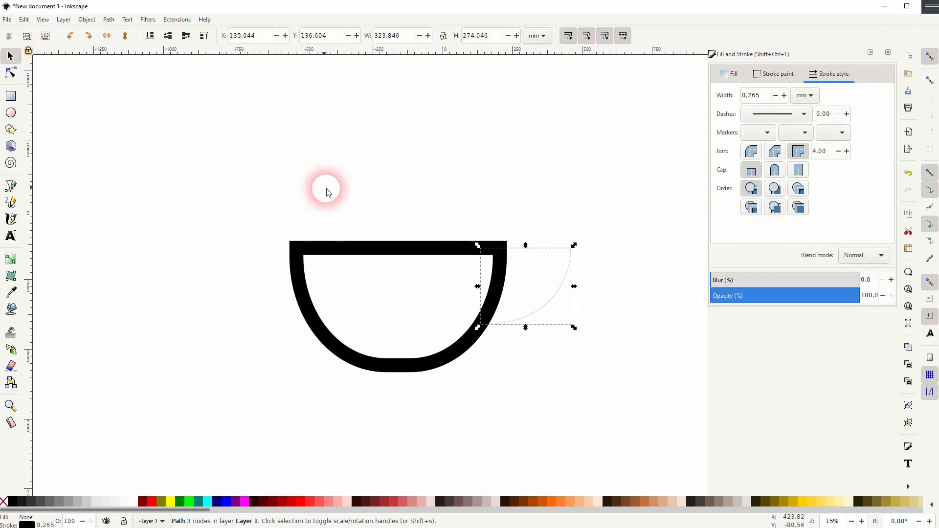
# Step: Set the handle's stroke width to 50 mm
pyautogui.click(413, 251)
pyautogui.click(539, 258)
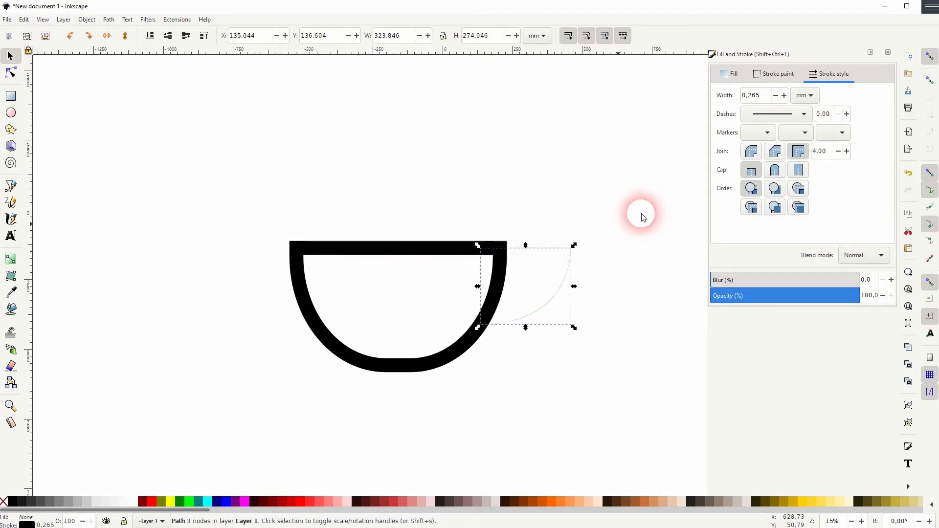
pyautogui.moveTo(758, 95); pyautogui.dragTo(727, 97)
pyautogui.write('50')
pyautogui.press('Return')
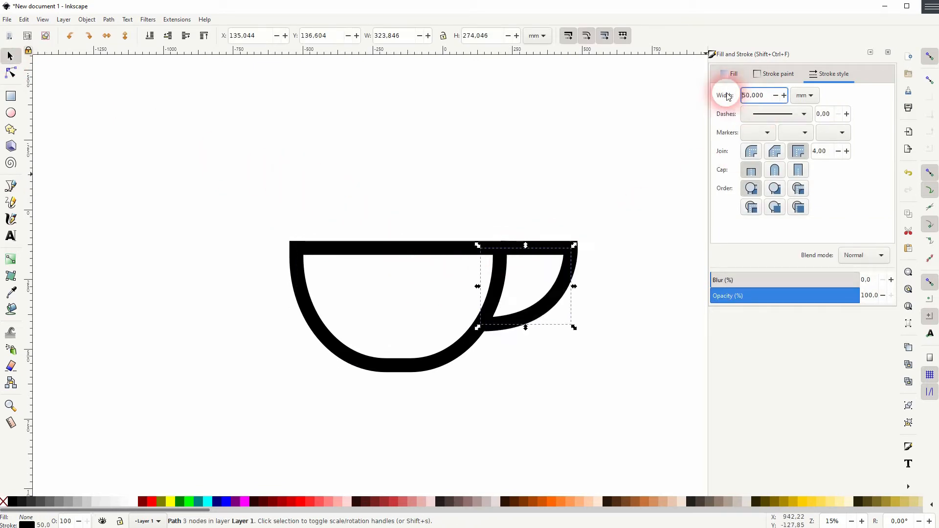
pyautogui.click(631, 296)
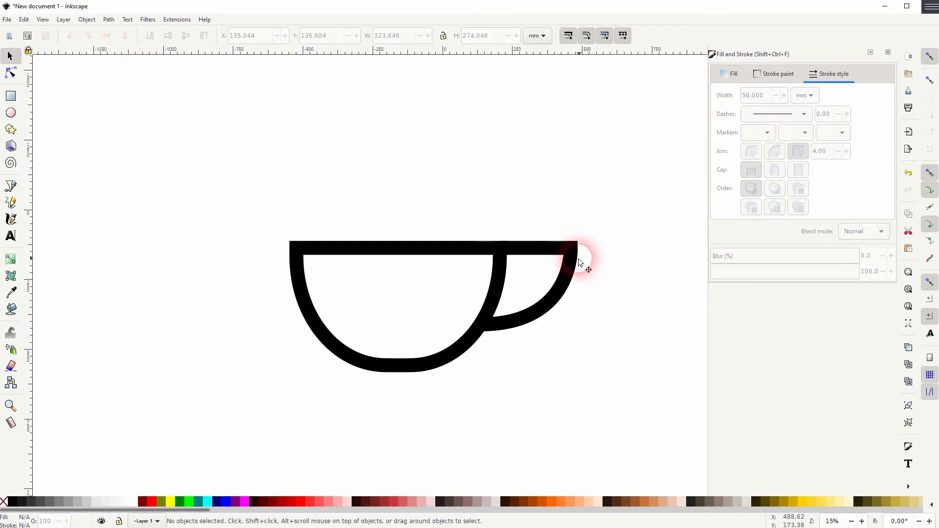
# Step: Recolor the cup body's stroke maroon, and undo a trial move of the body
pyautogui.click(543, 252)
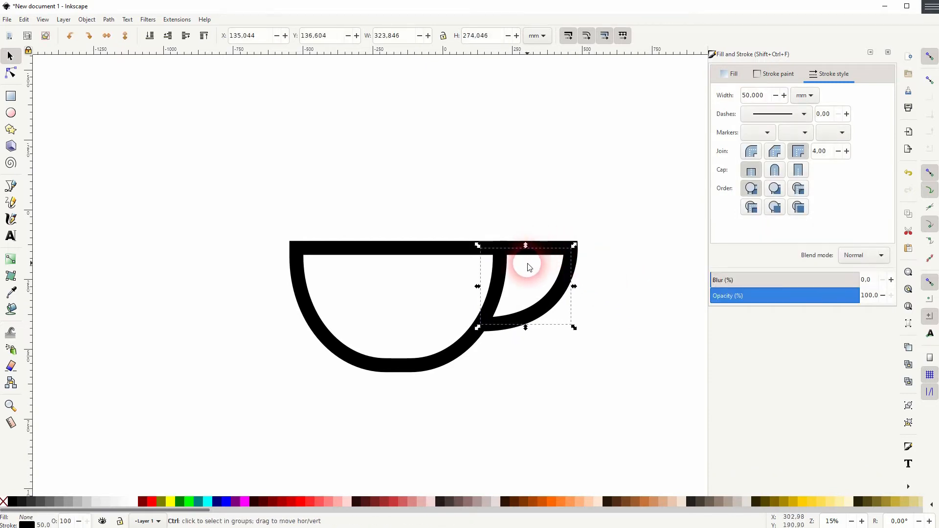
pyautogui.scroll(1, 527, 265)
pyautogui.click(557, 391)
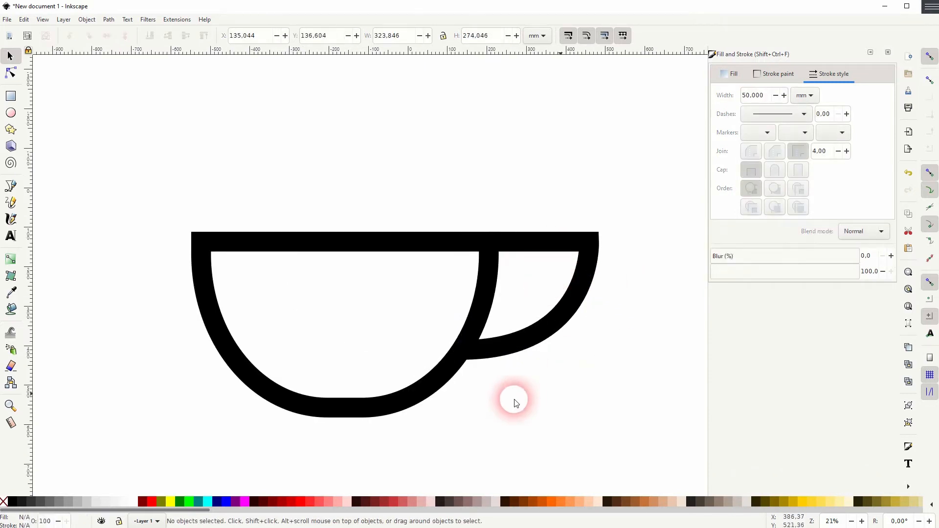
pyautogui.click(428, 393)
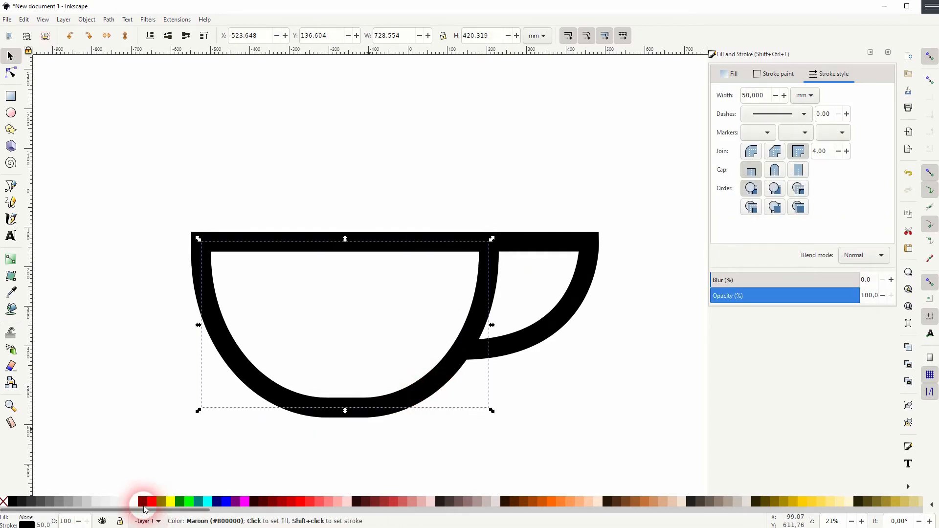
pyautogui.keyDown('shift'); pyautogui.click(144, 510); pyautogui.keyUp('shift')
pyautogui.moveTo(478, 314)
pyautogui.mouseDown()
pyautogui.moveTo(509, 352)
pyautogui.moveTo(550, 361)
pyautogui.mouseUp()
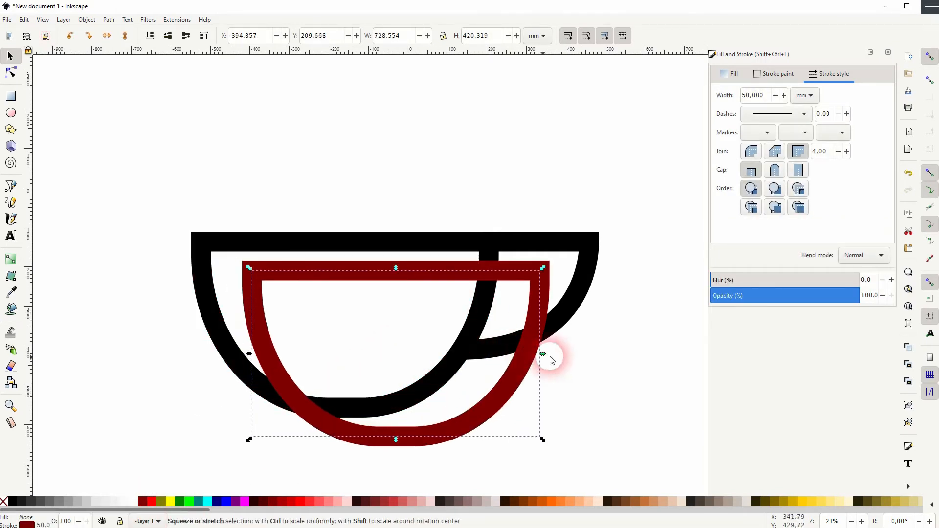
pyautogui.hotkey('ctrl', 'z')
# Step: Convert the cup body's stroke to a path and expand it slightly outward with a dynamic offset
pyautogui.click(110, 20)
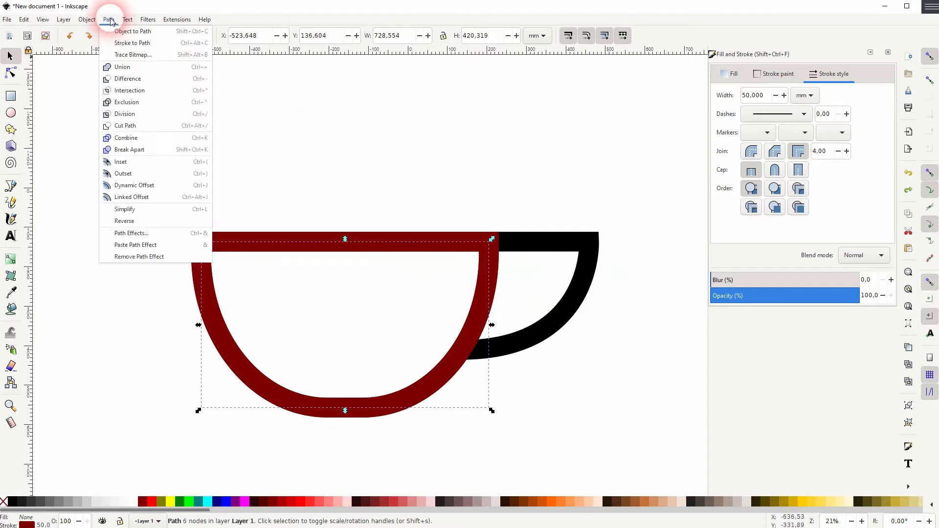
pyautogui.click(126, 43)
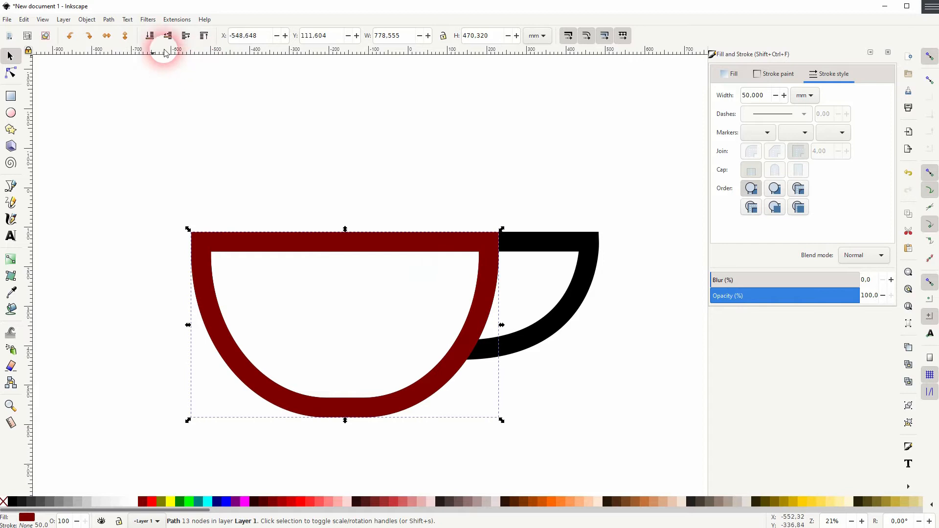
pyautogui.click(108, 20)
pyautogui.click(151, 182)
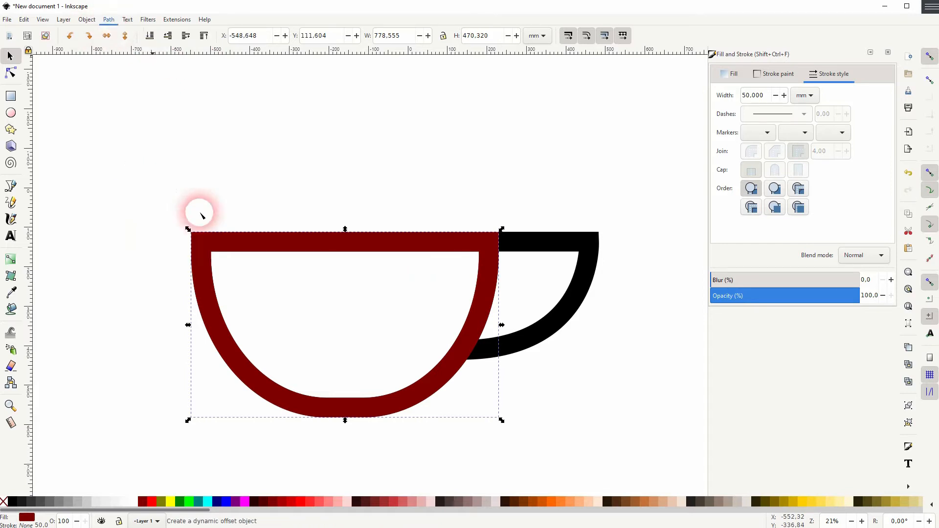
pyautogui.moveTo(192, 233); pyautogui.dragTo(189, 229)
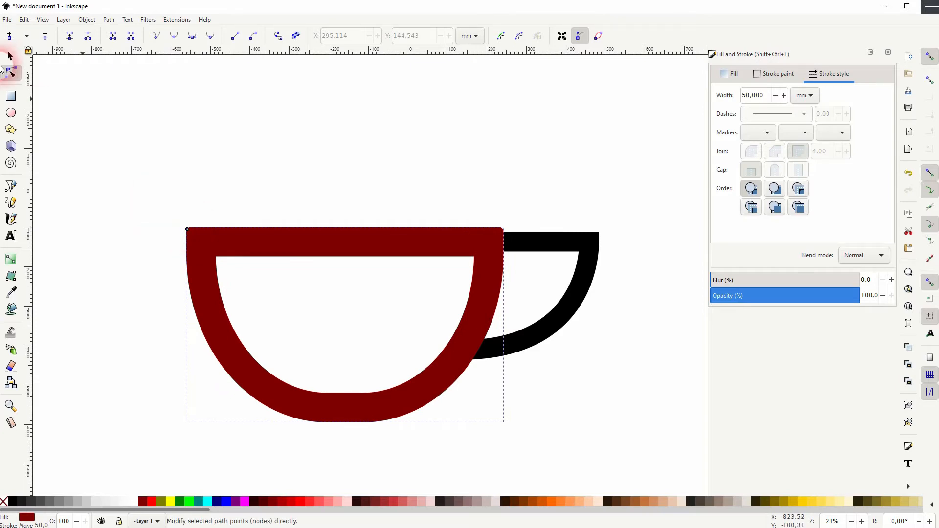
# Step: Convert the cup handle's stroke to a path
pyautogui.click(11, 58)
pyautogui.click(570, 242)
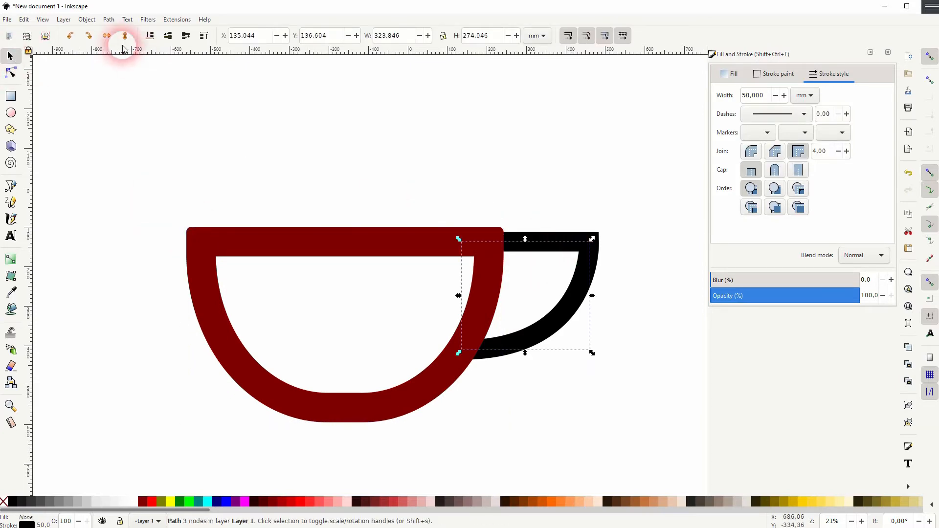
pyautogui.click(107, 19)
pyautogui.click(127, 43)
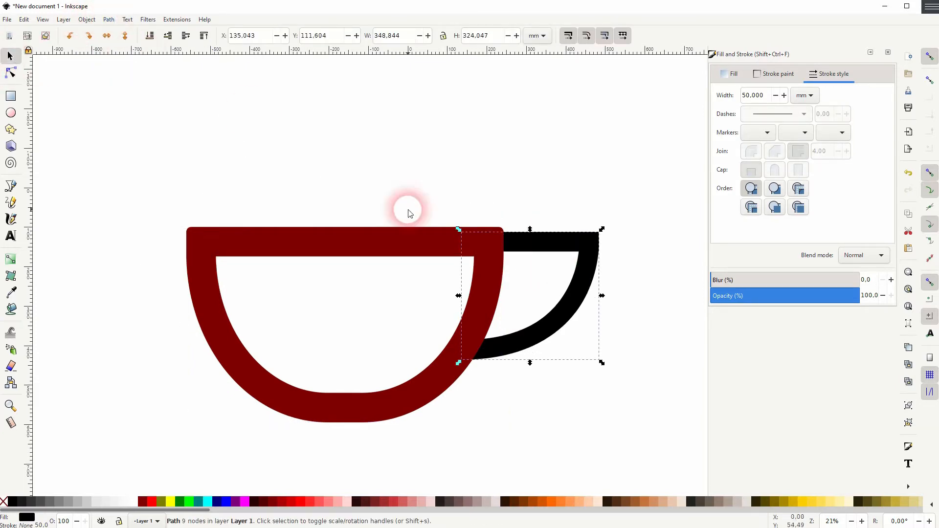
# Step: Subtract the maroon cup body offset from the handle with Difference to leave a gap between body and handle
pyautogui.click(418, 218)
pyautogui.click(430, 234)
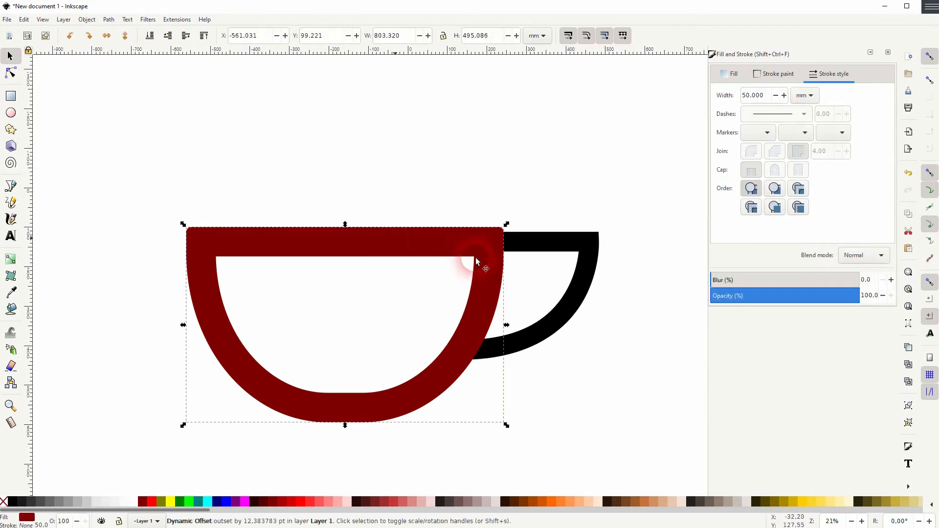
pyautogui.keyDown('shift'); pyautogui.click(538, 247); pyautogui.keyUp('shift')
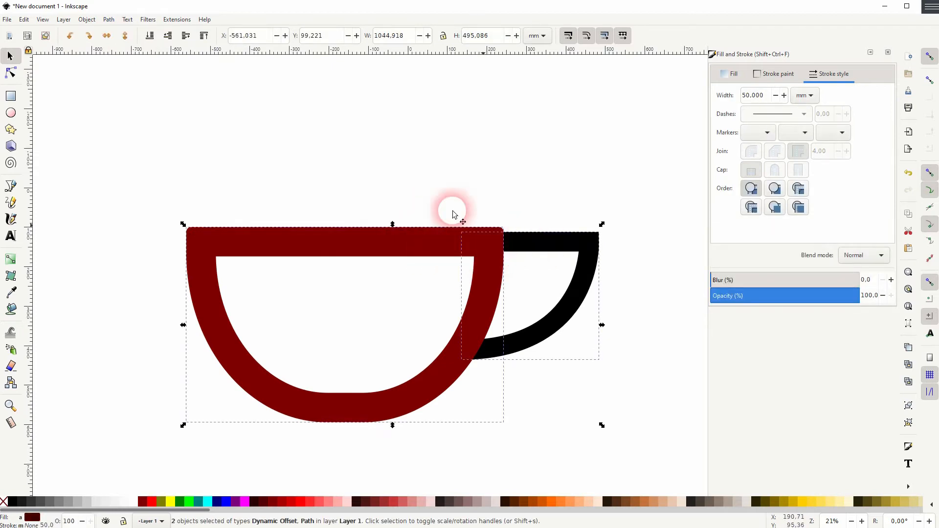
pyautogui.click(108, 20)
pyautogui.click(128, 79)
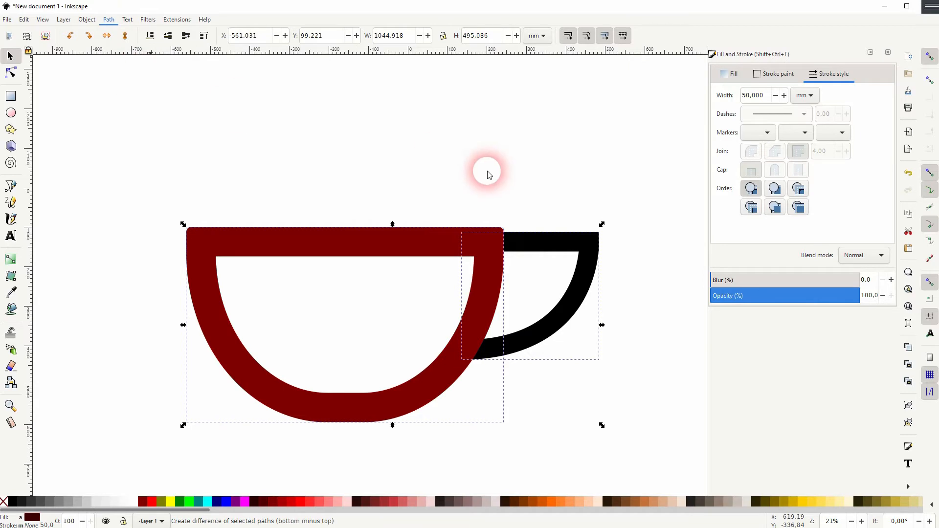
pyautogui.click(535, 178)
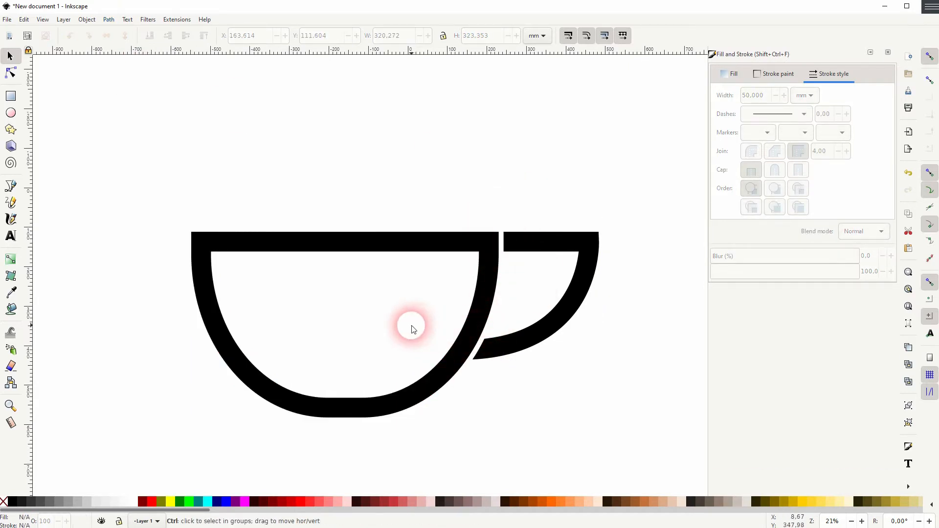
# Step: Draw a wavy S-shaped steam line about 36 by 268 mm above the left half of the cup
pyautogui.keyDown('ctrl'); pyautogui.scroll(-1, 413, 328); pyautogui.keyUp('ctrl')
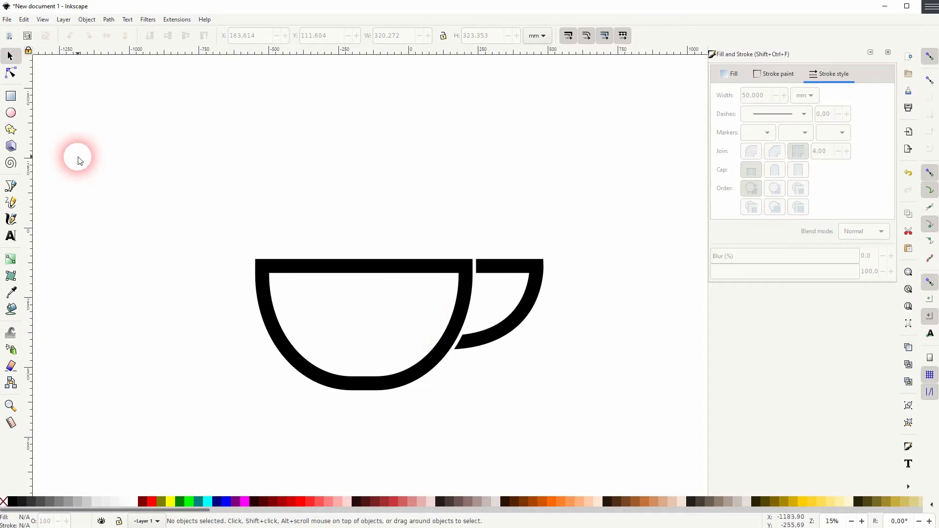
pyautogui.click(11, 186)
pyautogui.click(311, 247)
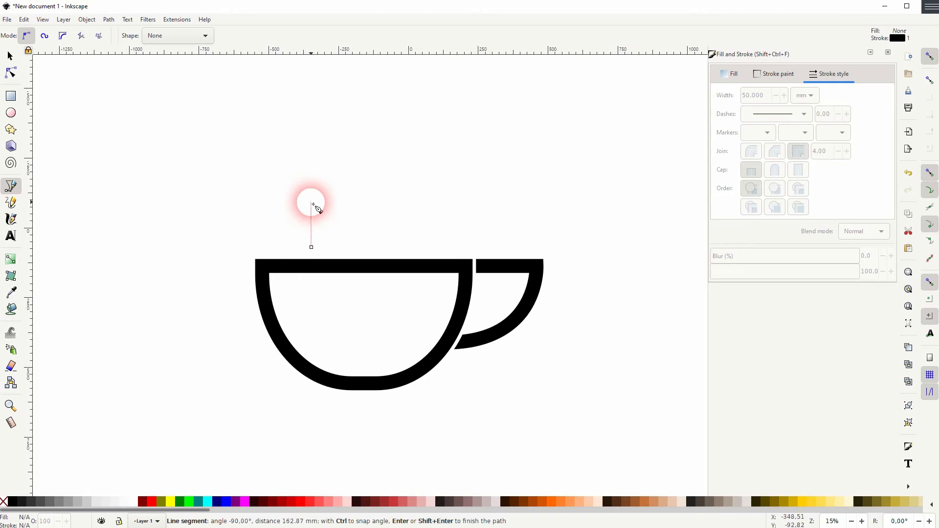
pyautogui.moveTo(311, 207); pyautogui.dragTo(300, 181)
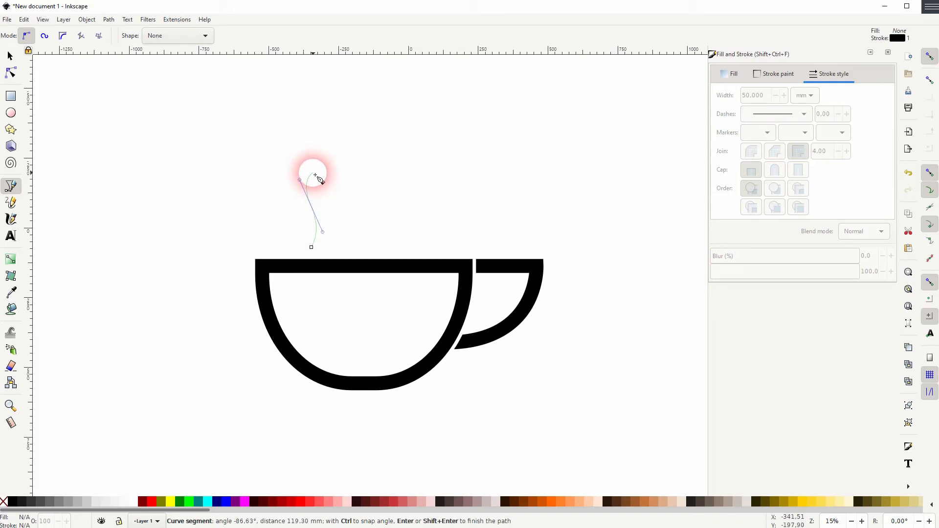
pyautogui.click(314, 174)
pyautogui.click(9, 57)
pyautogui.click(413, 191)
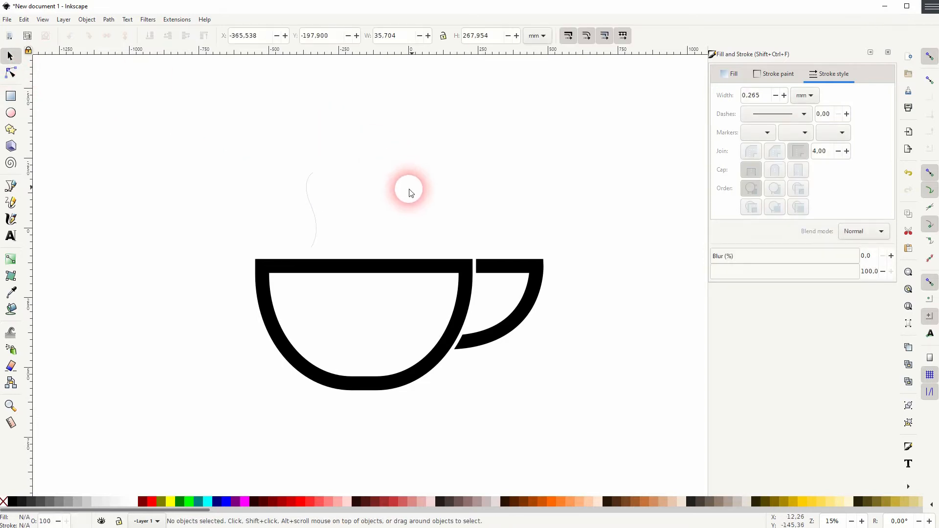
# Step: Set the steam line's stroke width to 50 mm
pyautogui.click(314, 210)
pyautogui.moveTo(763, 96); pyautogui.dragTo(719, 103)
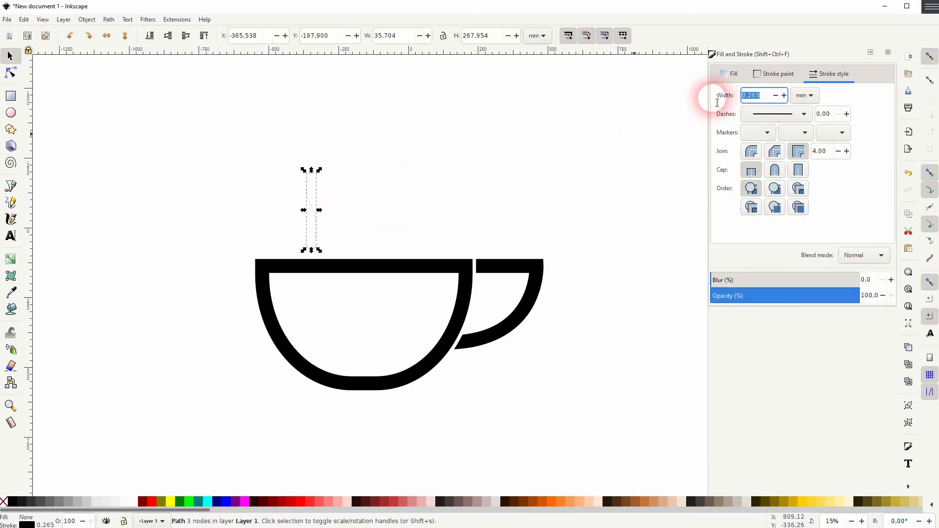
pyautogui.press('Return')
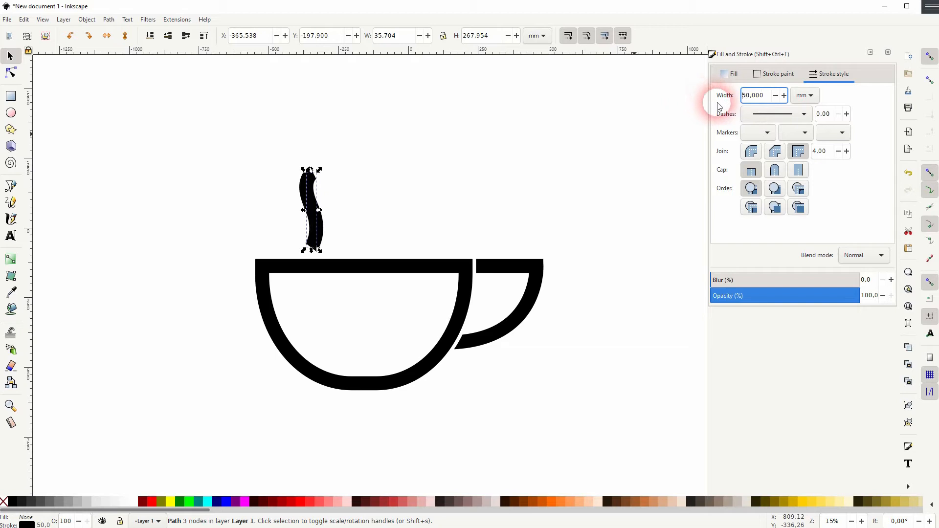
pyautogui.click(370, 217)
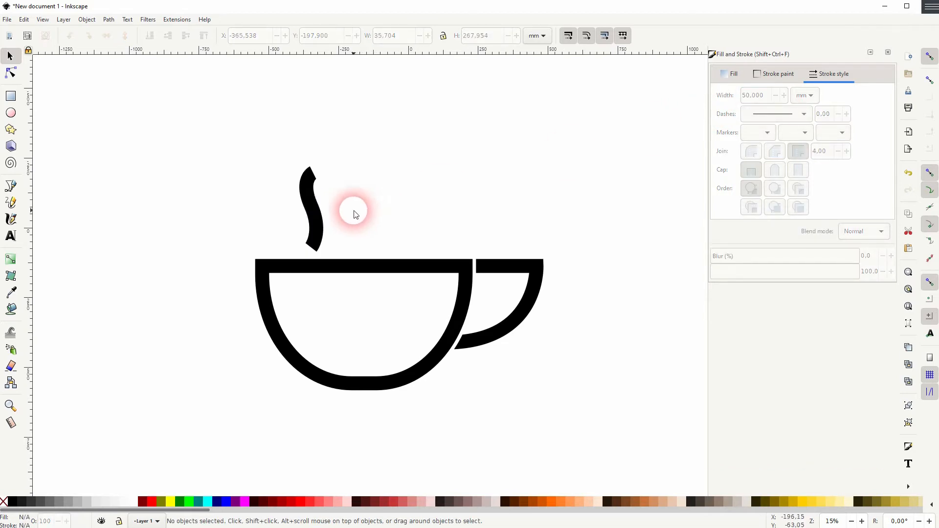
# Step: Adjust the steam line's end nodes and curve handles into a smoother S shape about 42 by 277 mm
pyautogui.click(312, 190)
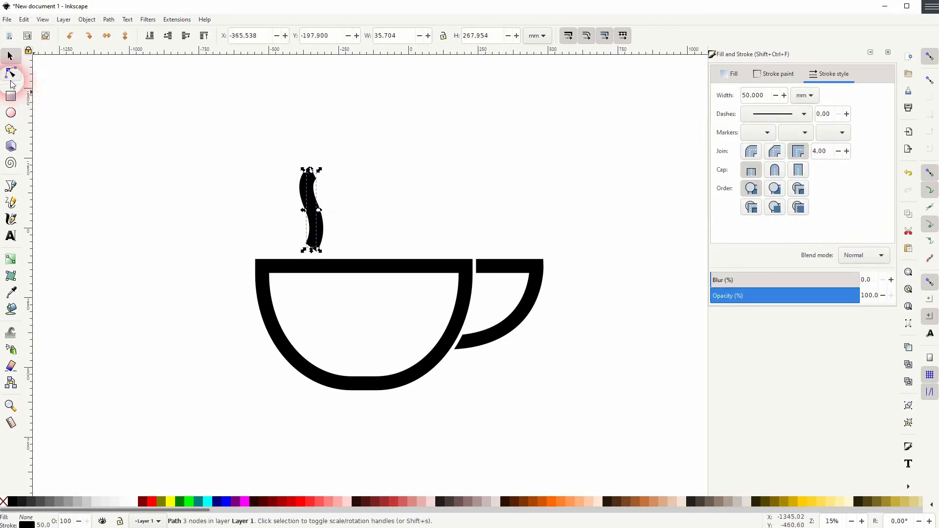
pyautogui.click(10, 73)
pyautogui.scroll(4, 316, 211)
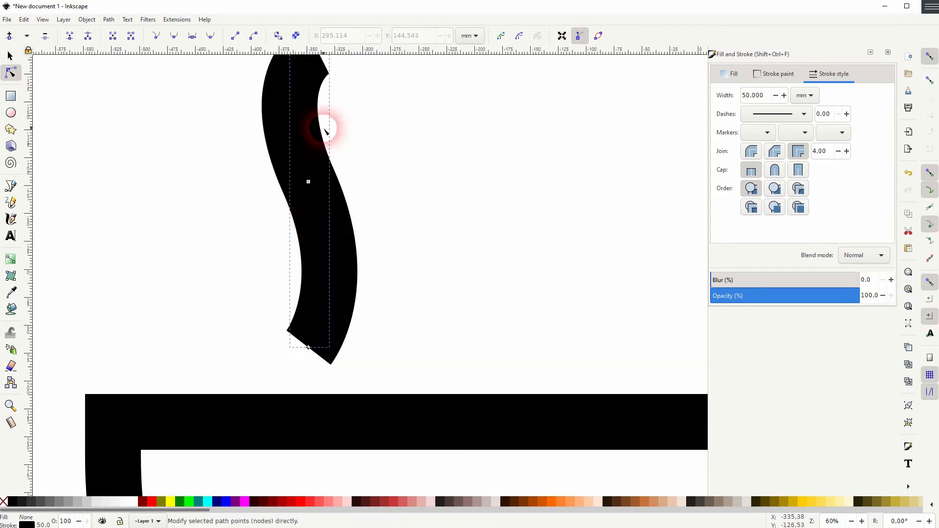
pyautogui.moveTo(328, 158); pyautogui.dragTo(346, 228)
pyautogui.click(335, 118)
pyautogui.moveTo(335, 119); pyautogui.dragTo(349, 113)
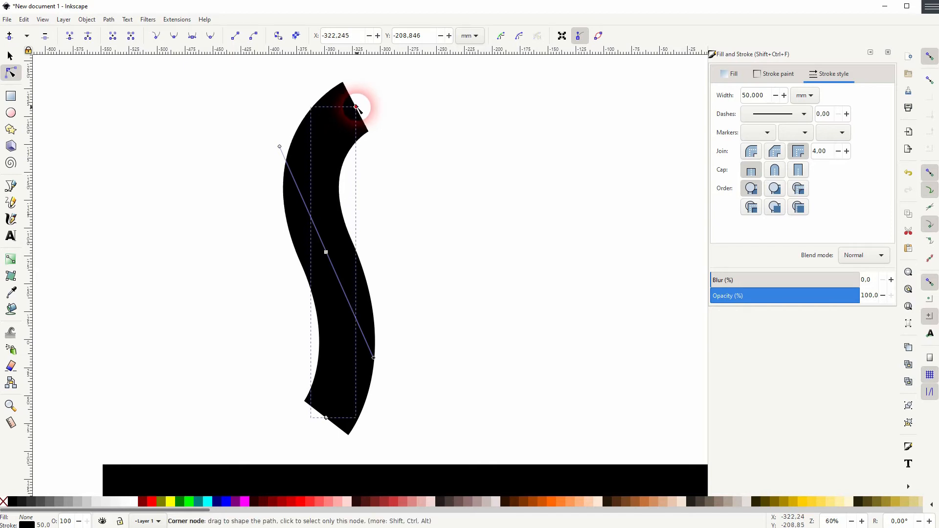
pyautogui.click(327, 418)
pyautogui.moveTo(326, 418); pyautogui.dragTo(319, 419)
pyautogui.moveTo(373, 358); pyautogui.dragTo(389, 385)
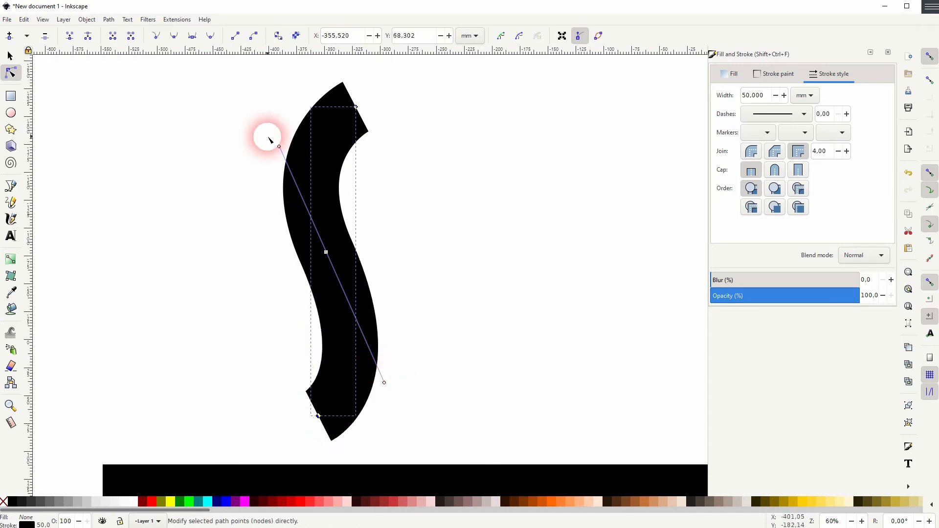
pyautogui.moveTo(280, 148); pyautogui.dragTo(273, 132)
pyautogui.click(10, 56)
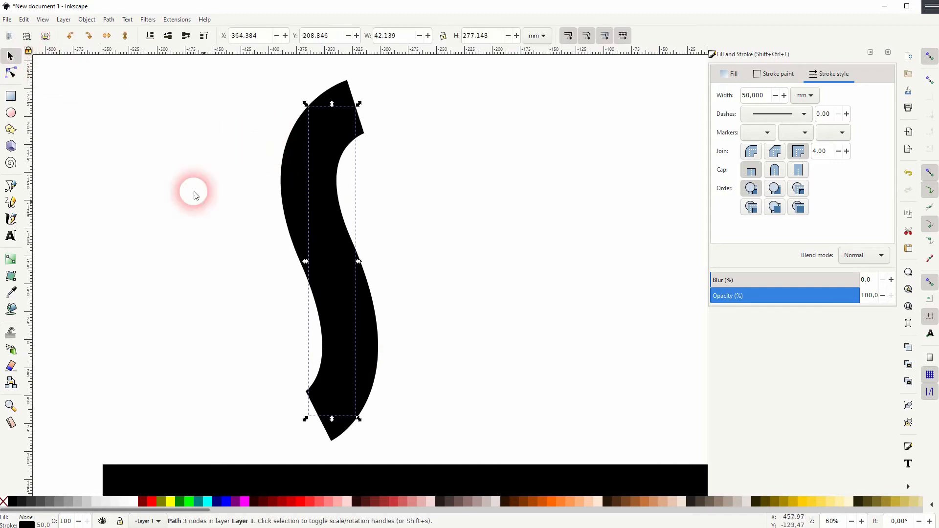
# Step: Duplicate the steam line twice and place the copies beside it above the cup, level with the original
pyautogui.scroll(-4, 320, 309)
pyautogui.hotkey('ctrl', 'd')
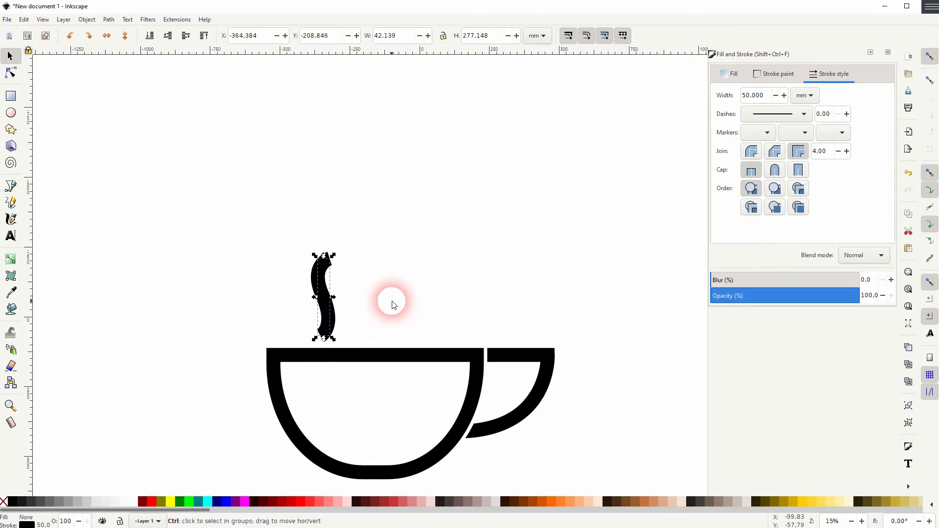
pyautogui.moveTo(329, 295); pyautogui.dragTo(414, 304)
pyautogui.hotkey('ctrl', 'd')
# Step: Distribute the three steam lines horizontally with evenly spaced centers
pyautogui.moveTo(237, 198); pyautogui.dragTo(451, 346)
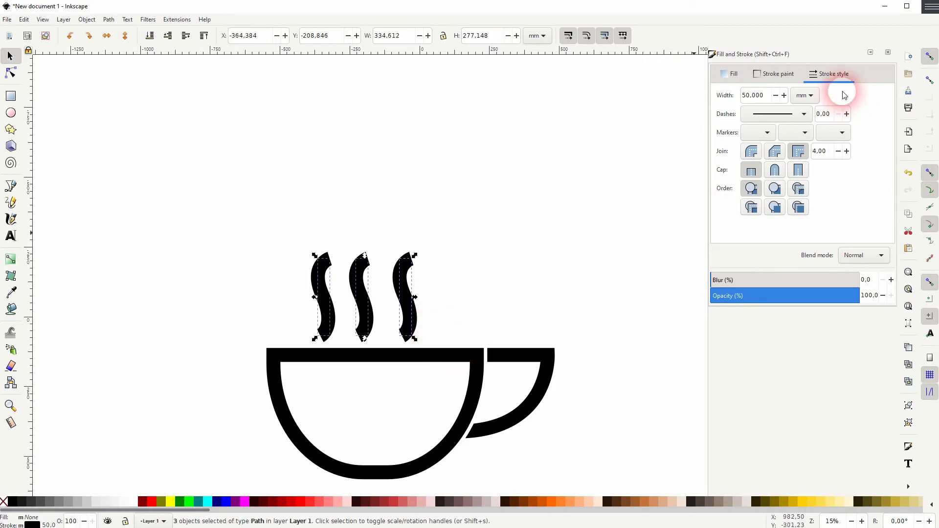
pyautogui.click(888, 52)
pyautogui.click(86, 21)
pyautogui.click(151, 327)
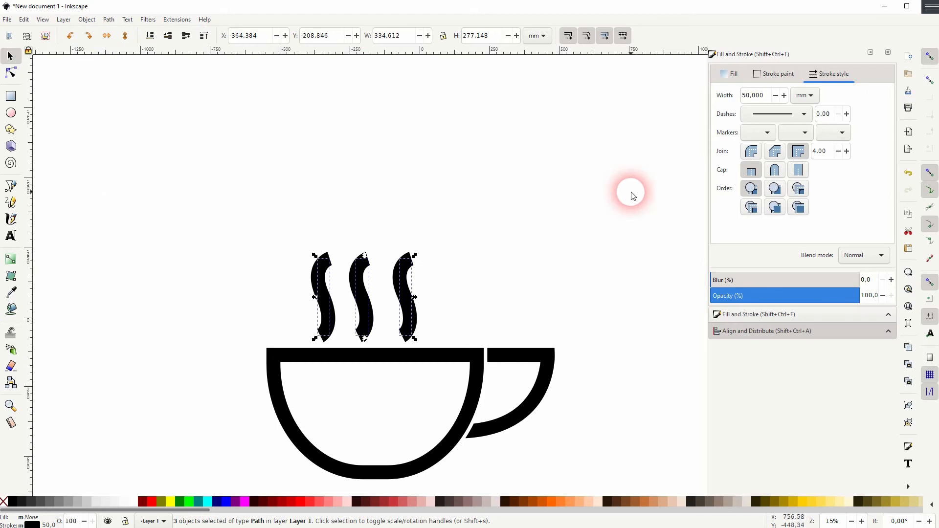
pyautogui.click(813, 331)
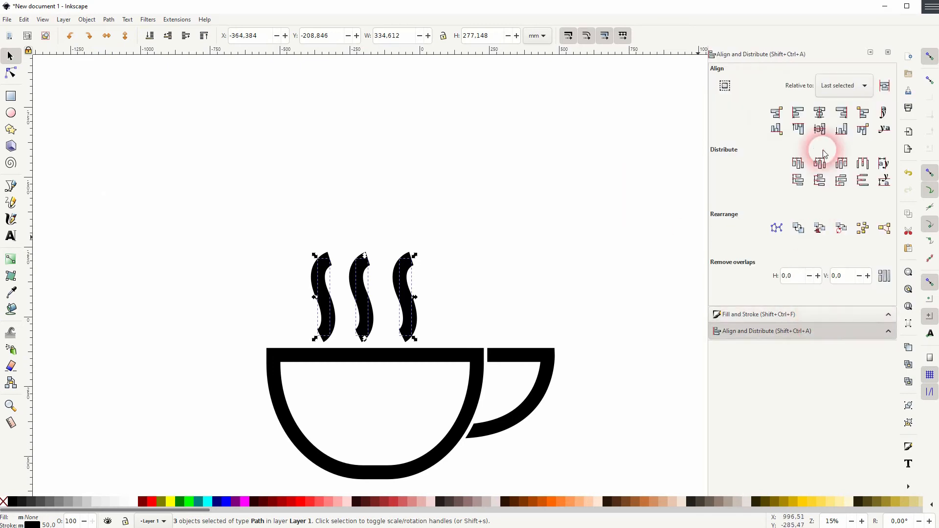
pyautogui.click(821, 163)
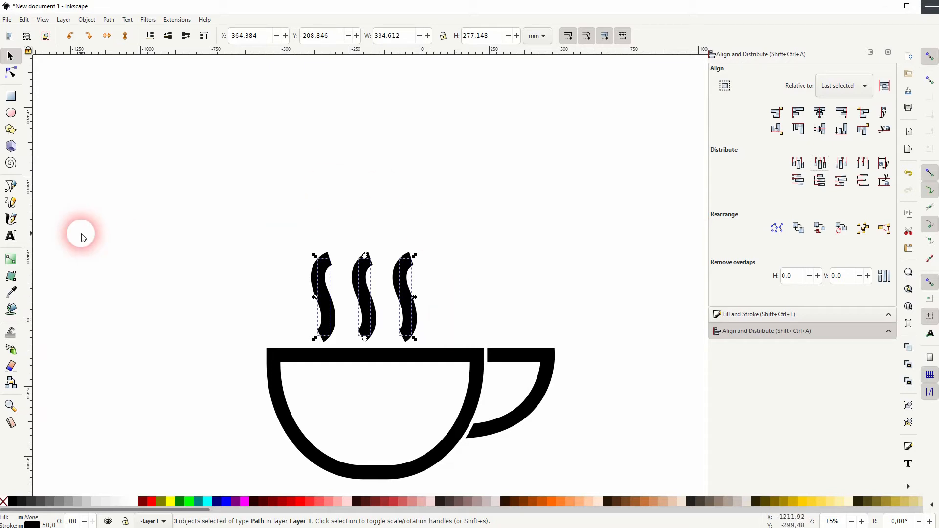
# Step: Group the steam lines and center them above the cup body using a temporary vertical guide through the body's center
pyautogui.moveTo(26, 209); pyautogui.dragTo(374, 410)
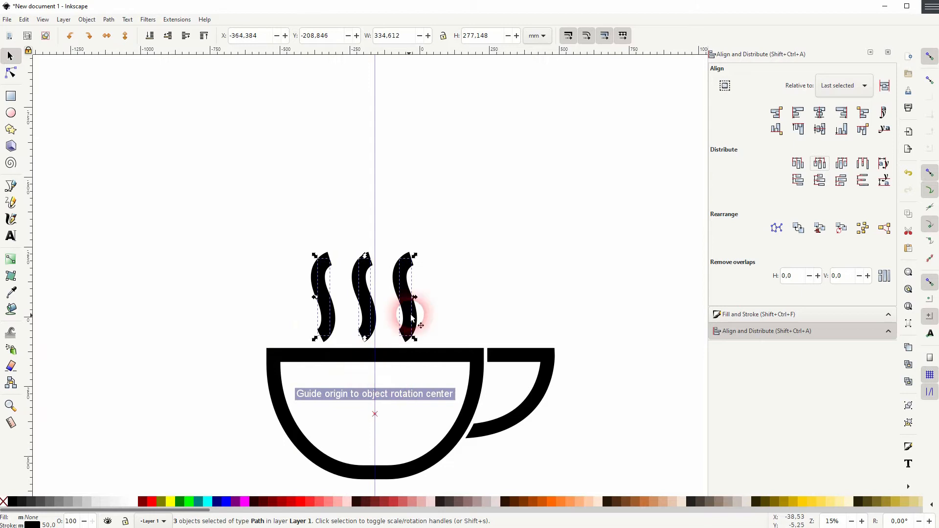
pyautogui.moveTo(358, 296); pyautogui.dragTo(399, 290)
pyautogui.scroll(-1, 429, 313)
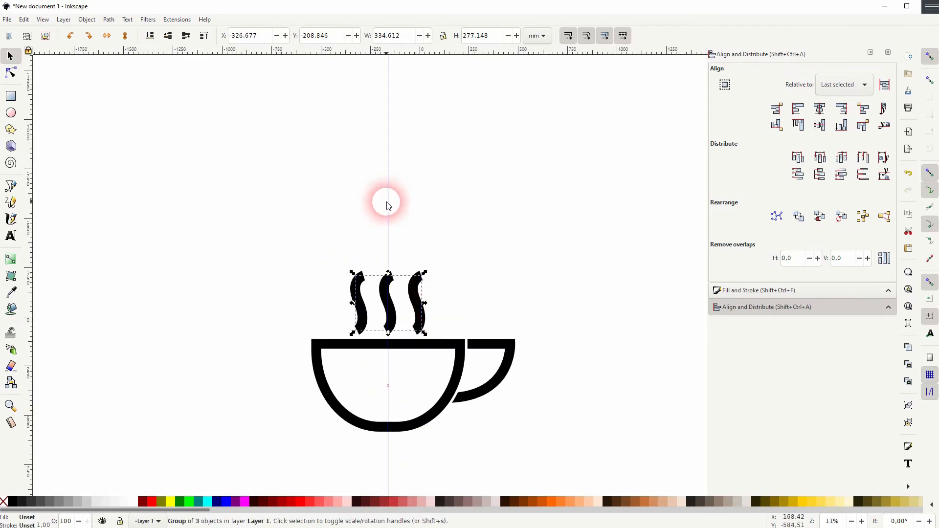
pyautogui.click(552, 308)
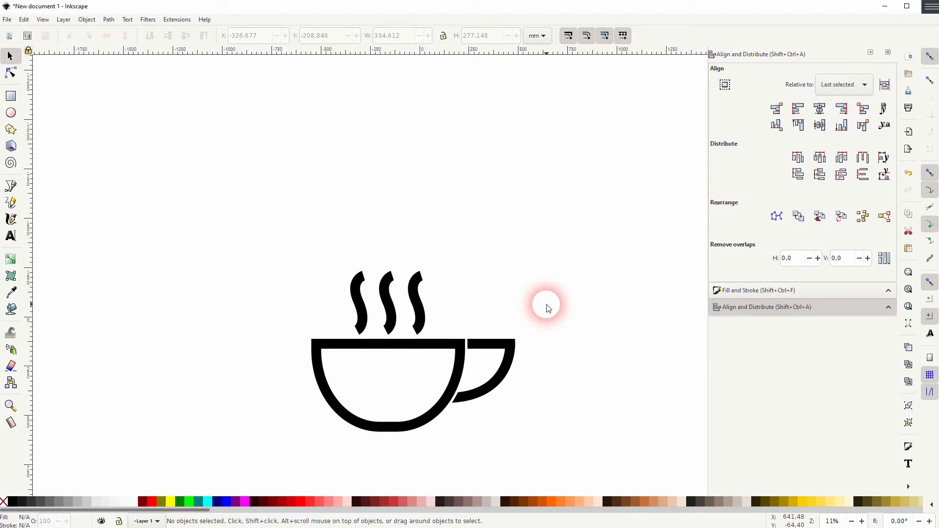
pyautogui.click(888, 53)
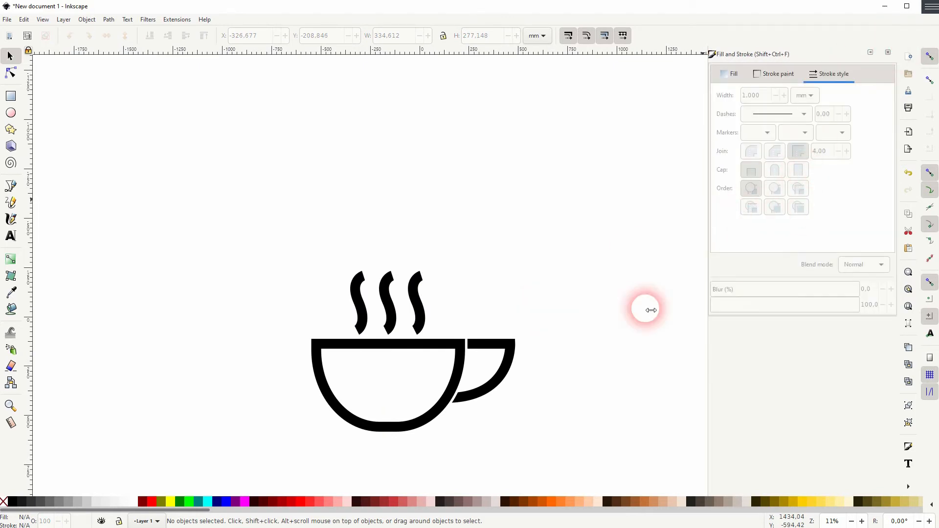
# Step: Undo a trial move of the cup body, and group the body, handle and steam together
pyautogui.moveTo(434, 317); pyautogui.dragTo(434, 317)
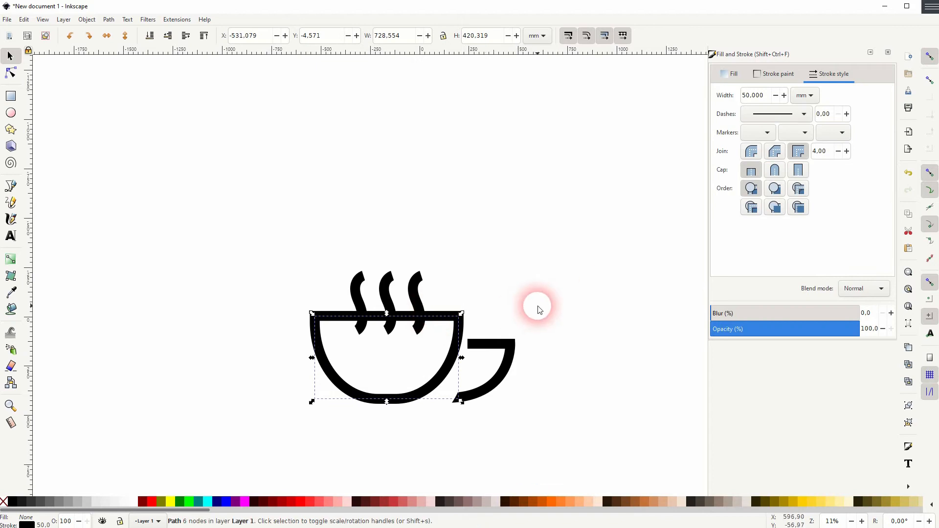
pyautogui.moveTo(233, 458); pyautogui.dragTo(583, 210)
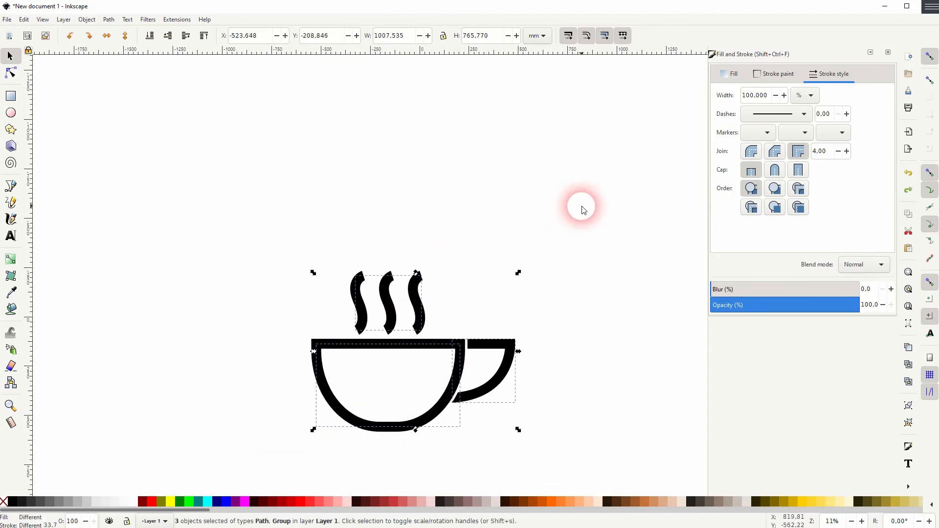
pyautogui.hotkey('ctrl', 'g')
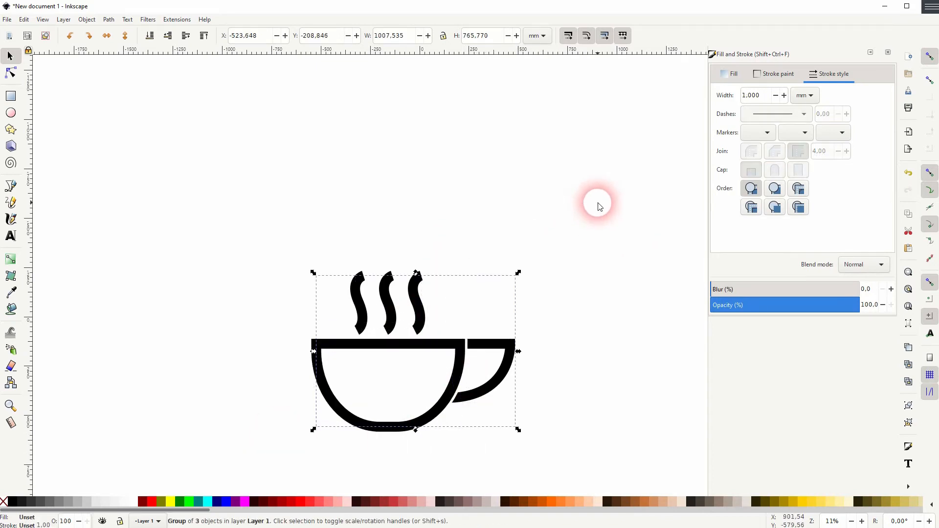
# Step: Convert the grouped icon's strokes to paths and move the icon upward on the canvas
pyautogui.click(109, 20)
pyautogui.click(125, 42)
pyautogui.click(109, 20)
pyautogui.click(124, 31)
pyautogui.moveTo(434, 349); pyautogui.dragTo(436, 295)
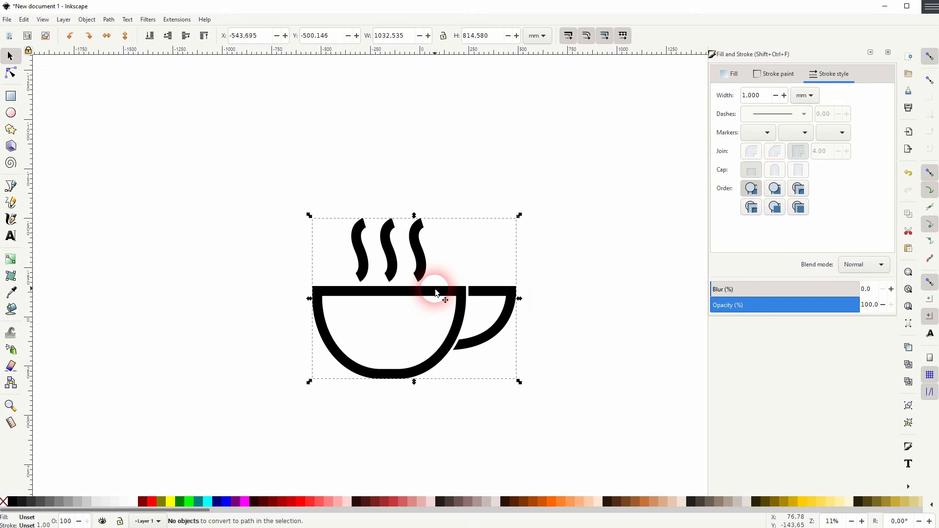
pyautogui.click(615, 305)
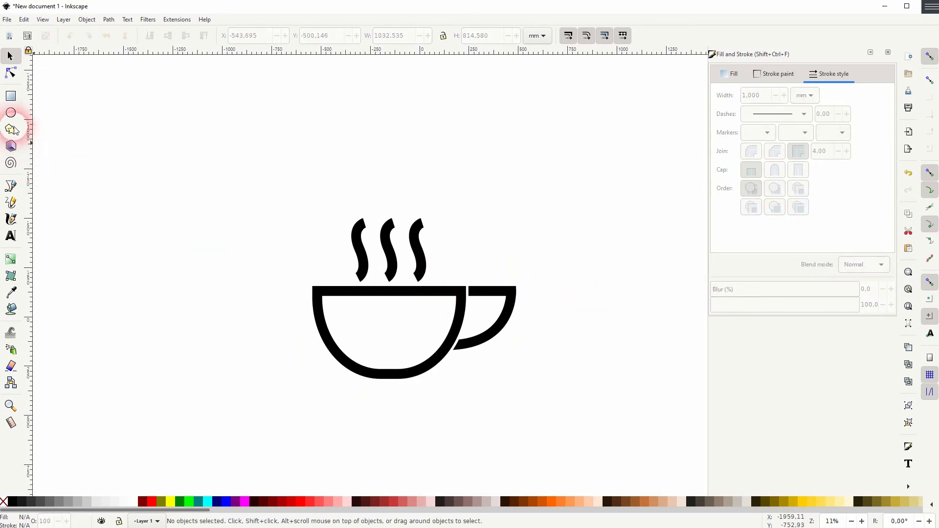
# Step: Draw a circle with a radius of about 758 mm over the cup icon and fill it maroon
pyautogui.click(11, 113)
pyautogui.moveTo(403, 329)
pyautogui.mouseDown()
pyautogui.moveTo(503, 440)
pyautogui.moveTo(578, 484)
pyautogui.mouseUp()
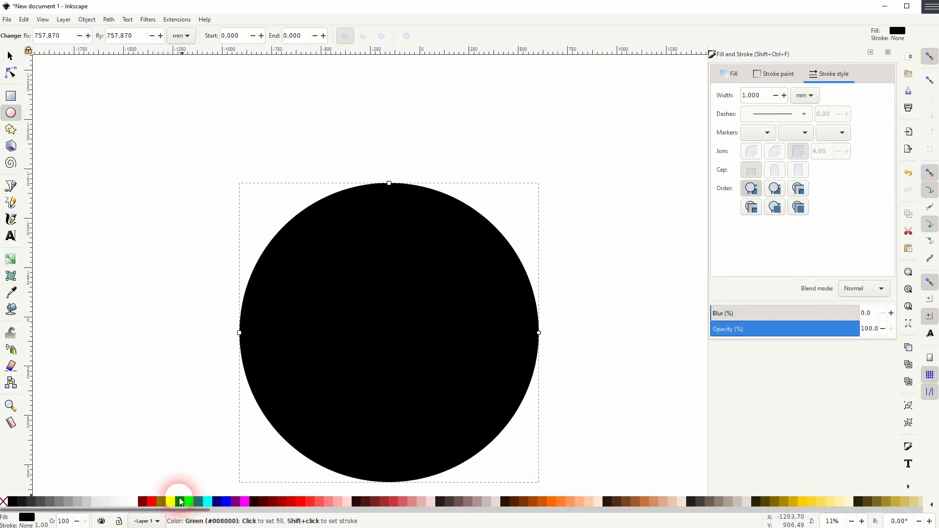
pyautogui.click(142, 502)
# Step: Send the maroon circle behind the cup icon and move it up so it surrounds the icon
pyautogui.click(10, 56)
pyautogui.click(155, 40)
pyautogui.moveTo(457, 405); pyautogui.dragTo(472, 377)
# Step: Select the circle and the cup icon together and align their centers horizontally and vertically
pyautogui.moveTo(188, 462); pyautogui.dragTo(643, 107)
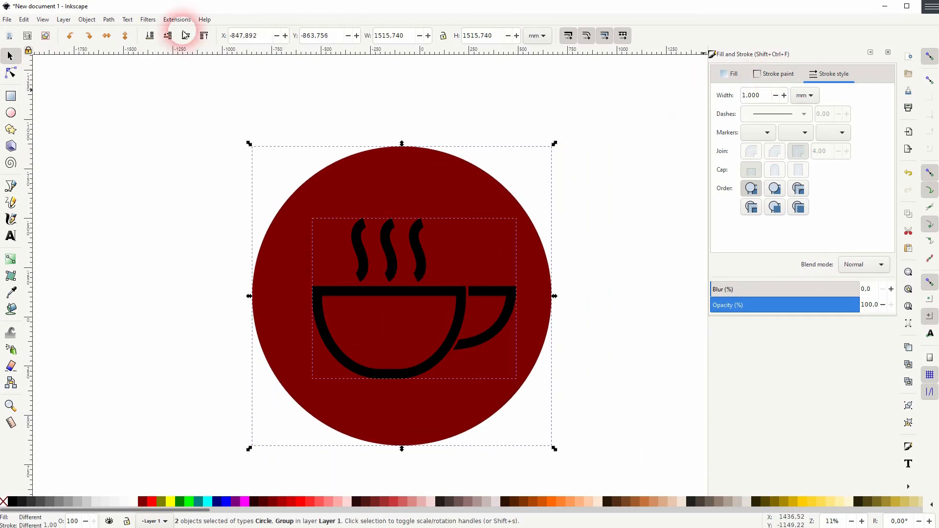
pyautogui.click(87, 19)
pyautogui.click(156, 325)
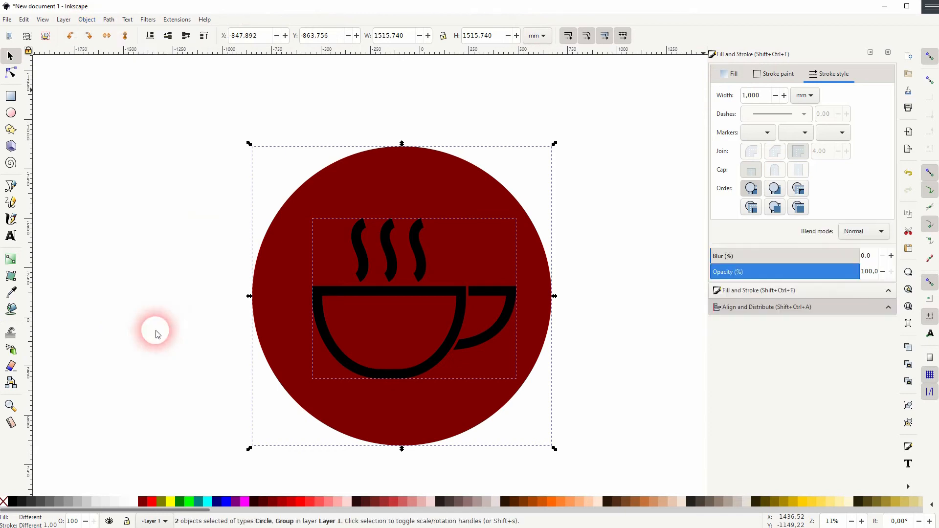
pyautogui.click(805, 306)
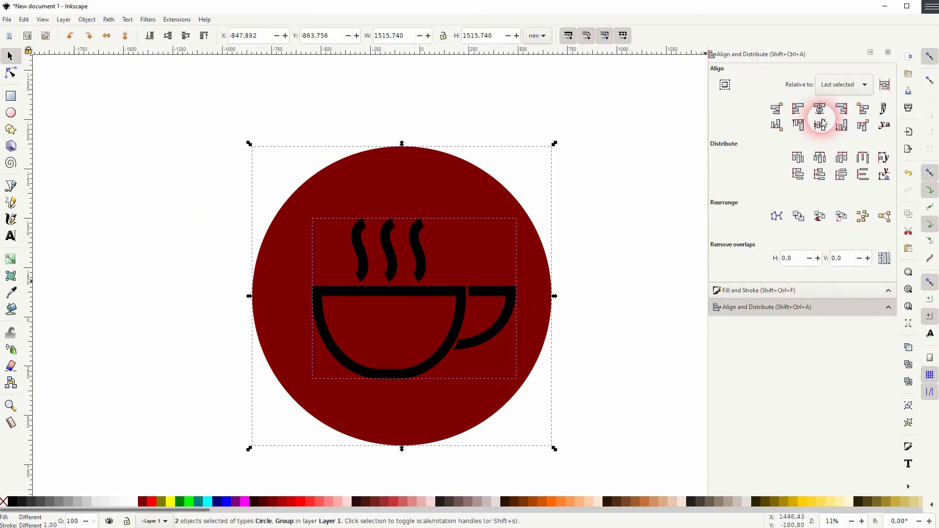
pyautogui.click(819, 108)
pyautogui.click(819, 126)
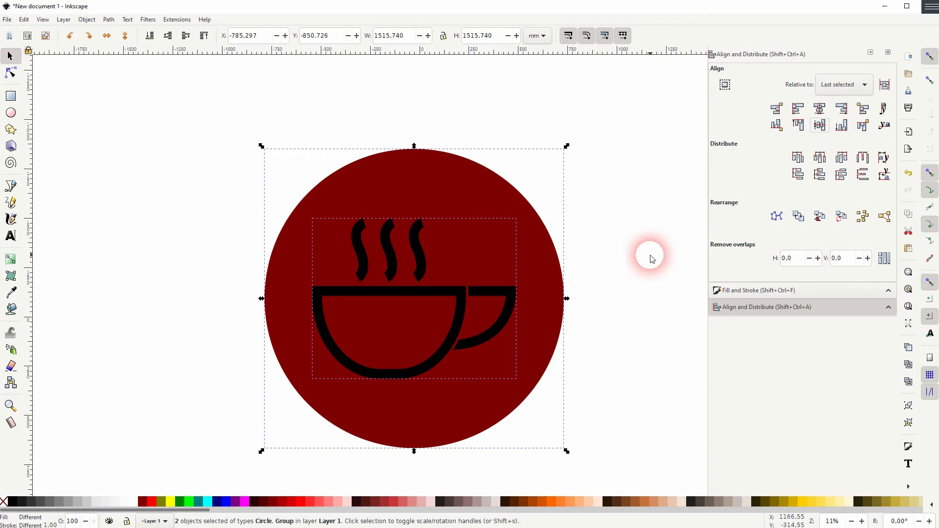
pyautogui.click(597, 312)
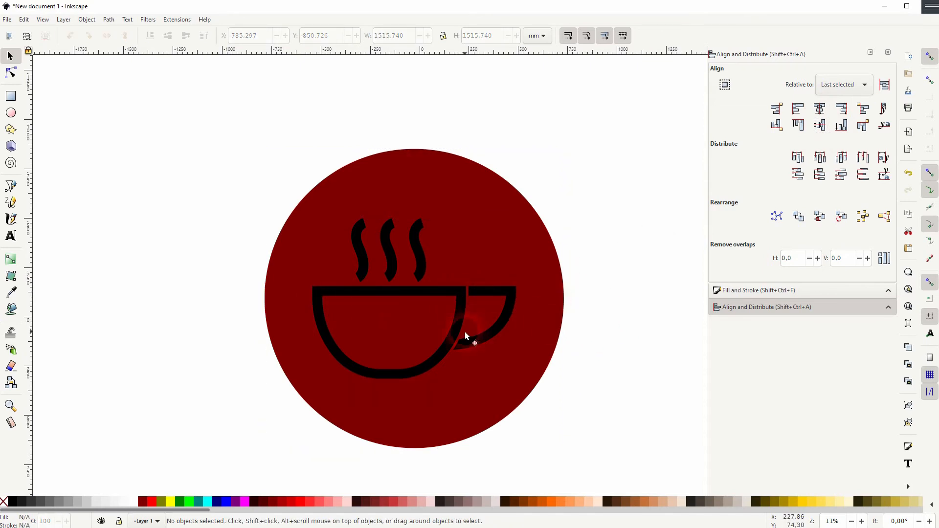
# Step: Move the cup icon slightly to the right within the circle, and close the open side docks
pyautogui.moveTo(461, 327); pyautogui.dragTo(479, 327)
pyautogui.click(621, 336)
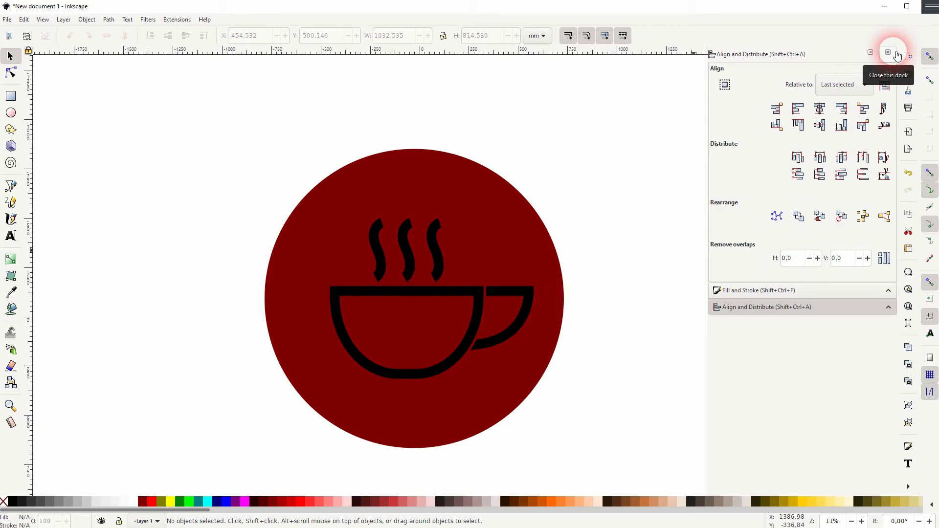
pyautogui.click(893, 53)
pyautogui.click(891, 52)
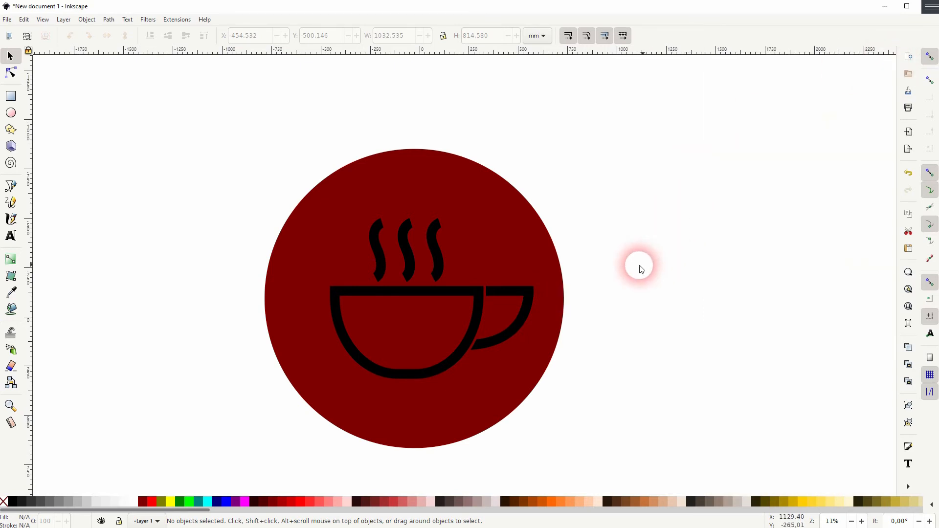
# Step: Change the background circle's fill from the palette to a very light blue
pyautogui.click(509, 248)
pyautogui.moveTo(177, 510); pyautogui.dragTo(569, 510)
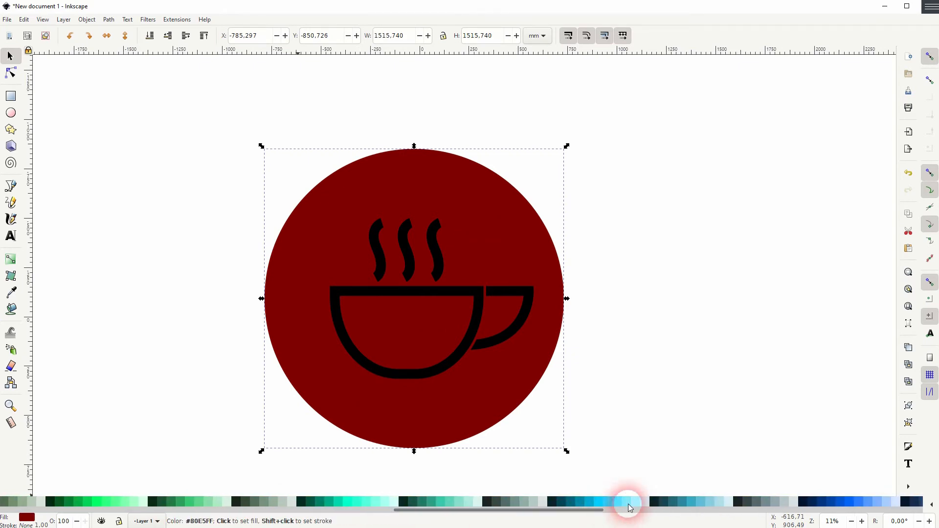
pyautogui.click(642, 501)
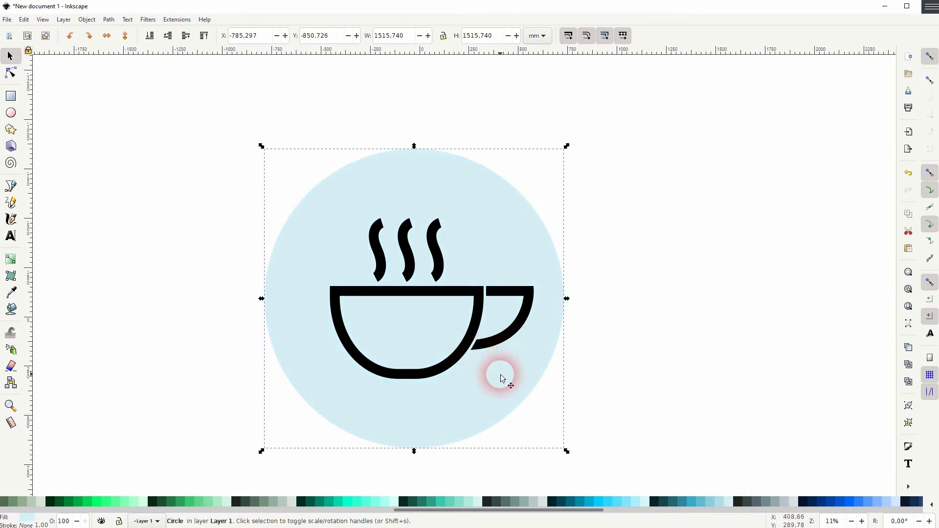
pyautogui.click(698, 457)
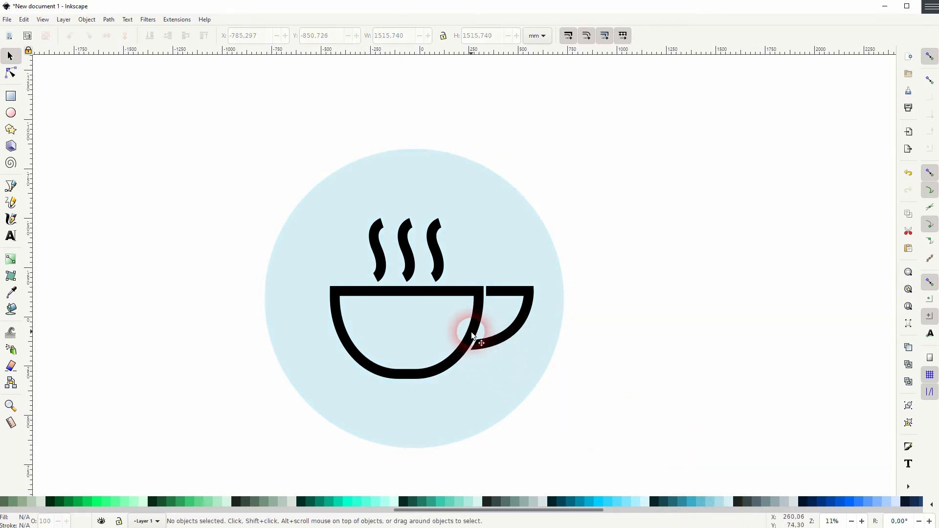
# Step: Fill the grouped cup icon with dark teal #216778
pyautogui.click(471, 335)
pyautogui.click(677, 500)
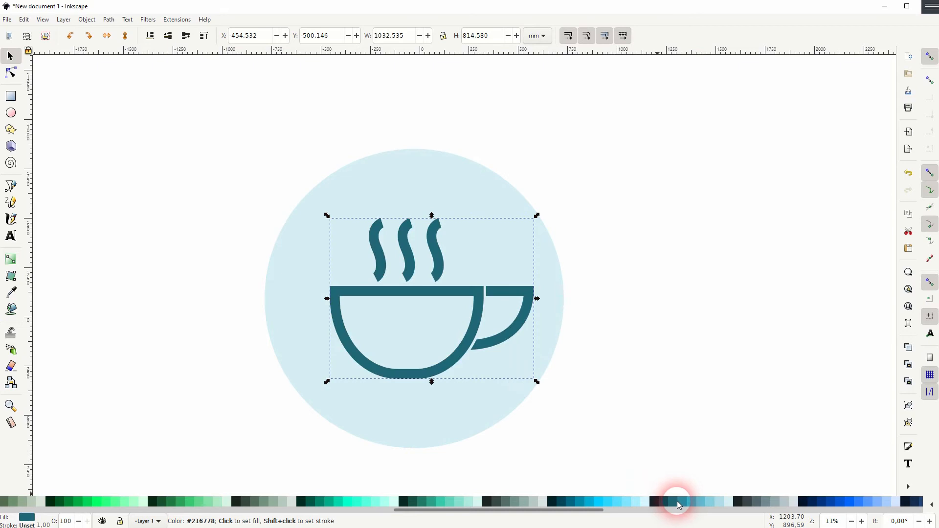
pyautogui.click(680, 460)
# Step: Place diagonal guides through the handle's outer top corner and the top tips of the three steam lines
pyautogui.moveTo(889, 53); pyautogui.dragTo(540, 285)
pyautogui.moveTo(889, 53); pyautogui.dragTo(432, 221)
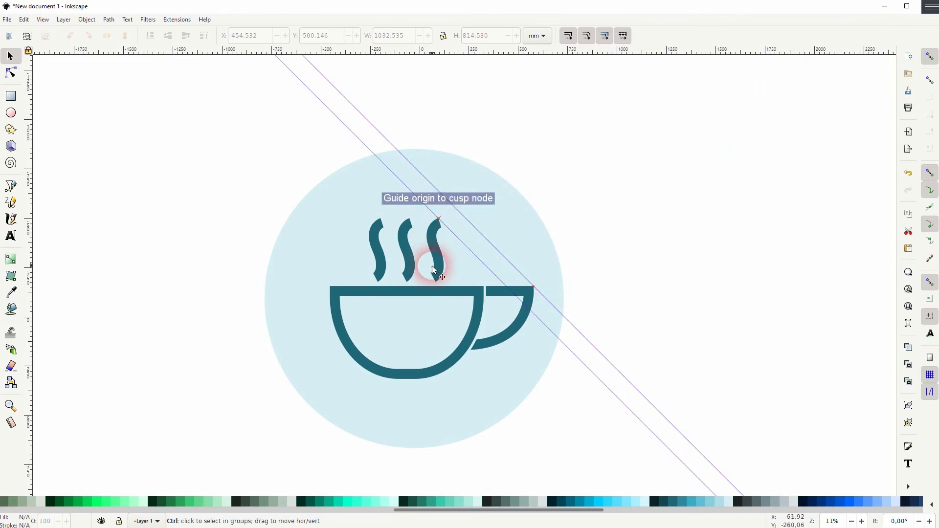
pyautogui.scroll(2, 416, 272)
pyautogui.moveTo(886, 55); pyautogui.dragTo(403, 162)
pyautogui.moveTo(890, 54); pyautogui.dragTo(344, 162)
# Step: Add diagonal guides through the left steam line's bottom tip and along the lower-left edge of the cup body
pyautogui.moveTo(852, 75); pyautogui.dragTo(335, 293)
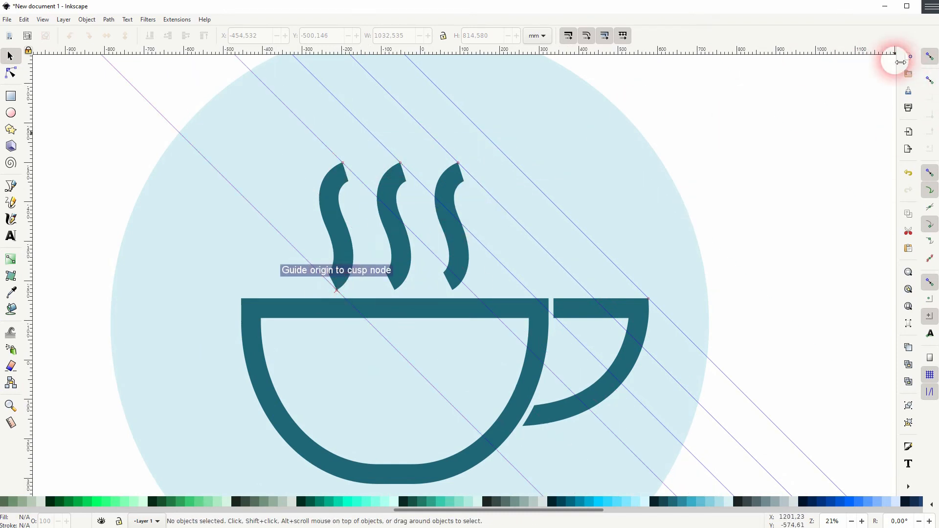
pyautogui.moveTo(893, 57); pyautogui.dragTo(393, 292)
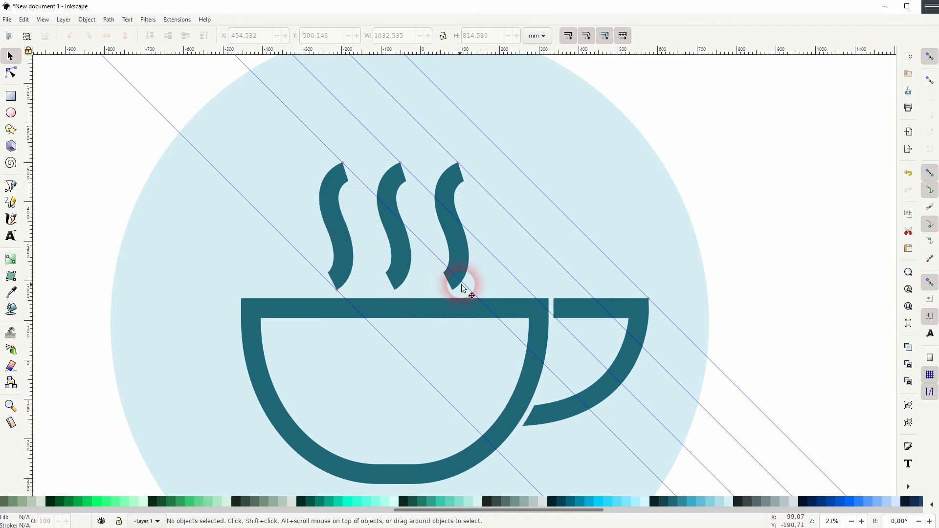
pyautogui.press('space')
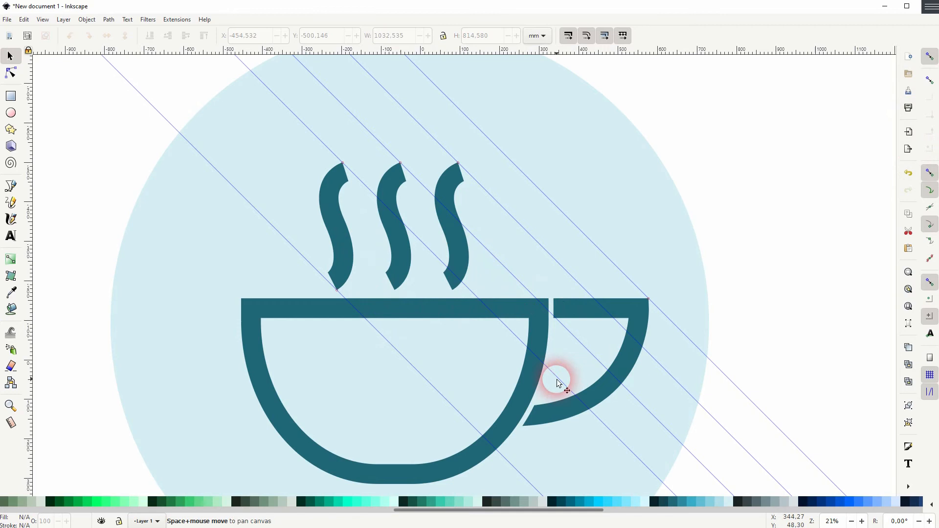
pyautogui.moveTo(892, 57); pyautogui.dragTo(348, 347)
pyautogui.press('space')
pyautogui.moveTo(270, 331); pyautogui.dragTo(273, 332)
pyautogui.click(461, 329)
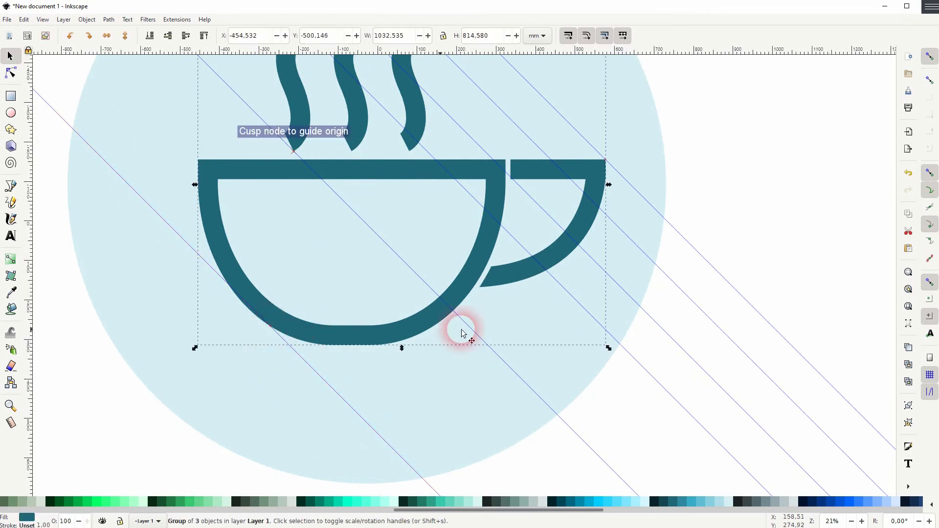
pyautogui.click(758, 219)
# Step: Start a straight-segment Bezier path on the outermost guide outside the circle, through the handle's top corner and into the handle, up to the right steam line's tip
pyautogui.scroll(-2, 283, 285)
pyautogui.press('space')
pyautogui.moveTo(272, 262); pyautogui.dragTo(354, 282)
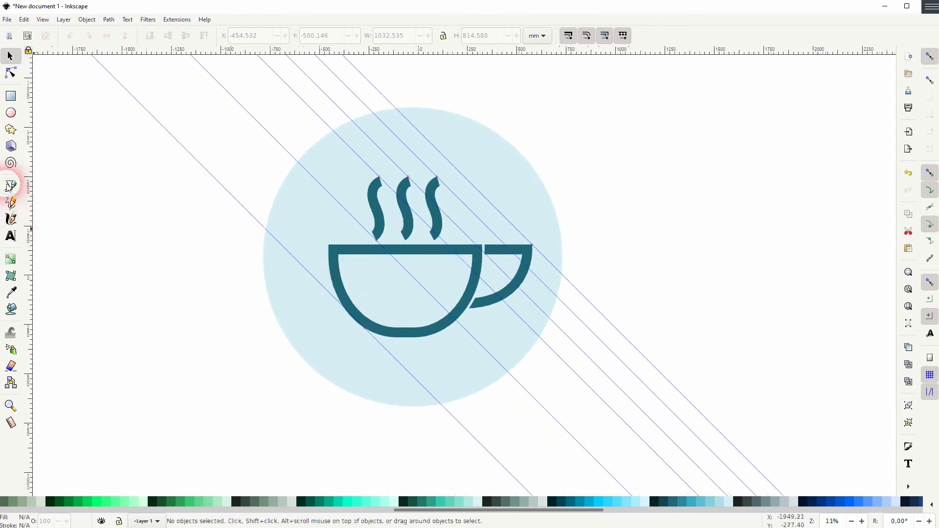
pyautogui.click(11, 185)
pyautogui.scroll(1, 394, 265)
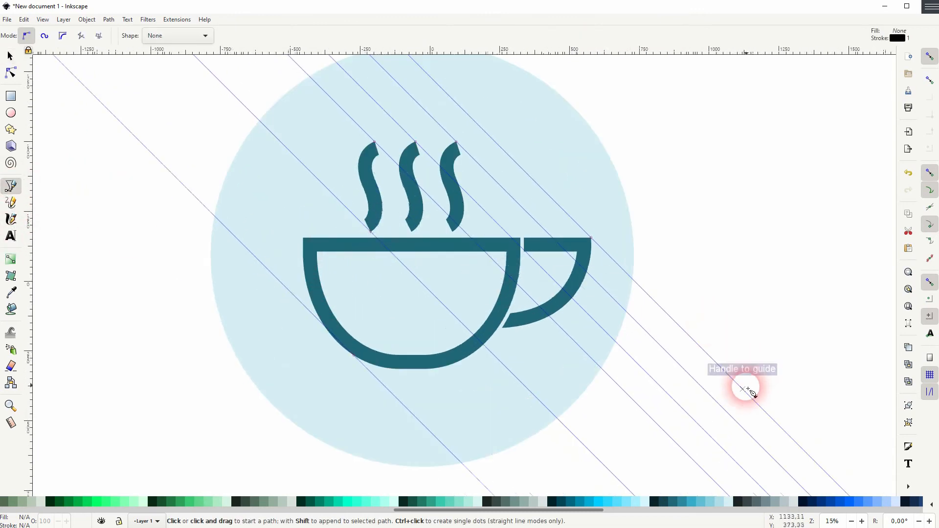
pyautogui.click(770, 416)
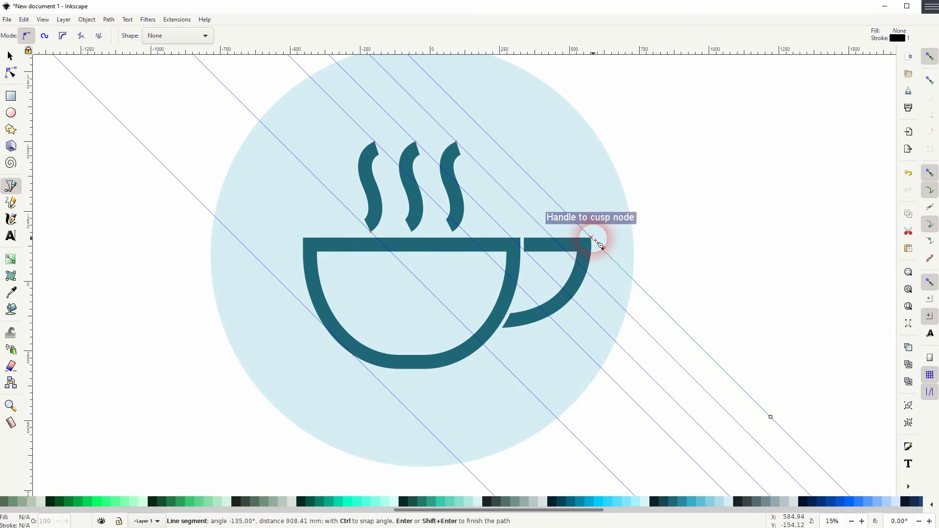
pyautogui.click(597, 243)
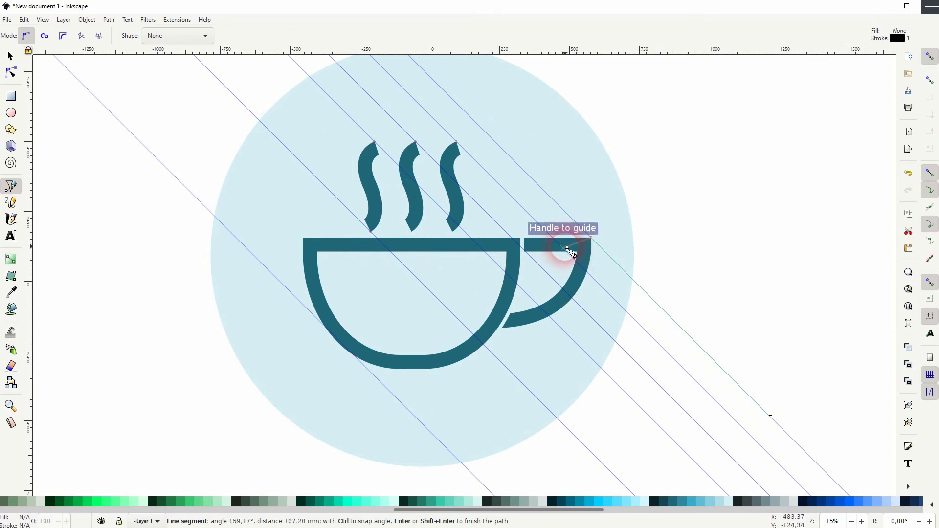
pyautogui.click(557, 244)
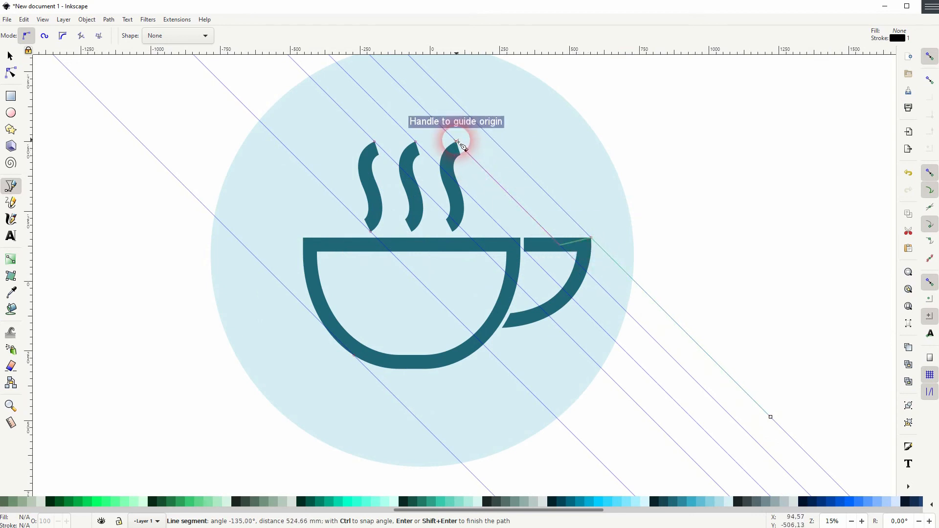
pyautogui.click(457, 142)
# Step: Continue the path down inside the right steam line, along the guide to the middle steam line's tip, and down inside that line
pyautogui.scroll(3, 455, 160)
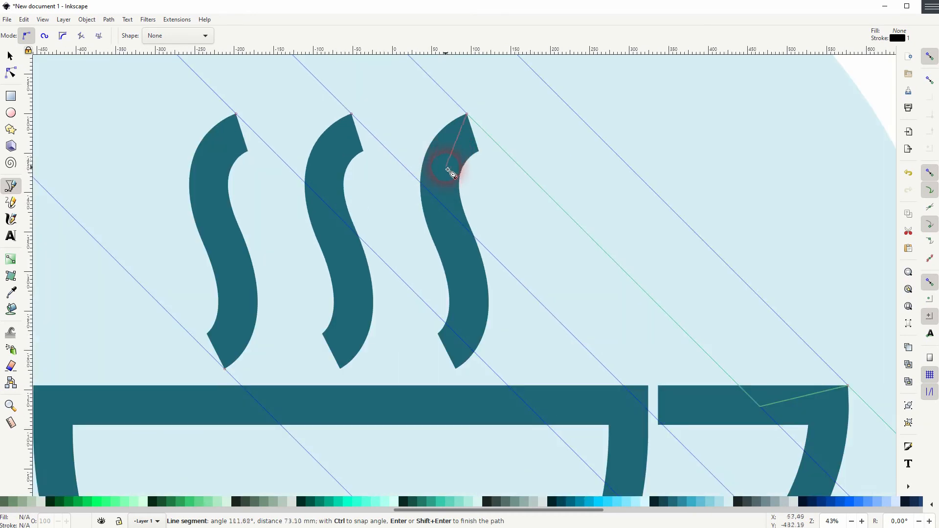
pyautogui.click(441, 203)
pyautogui.click(351, 114)
pyautogui.click(329, 167)
pyautogui.click(330, 206)
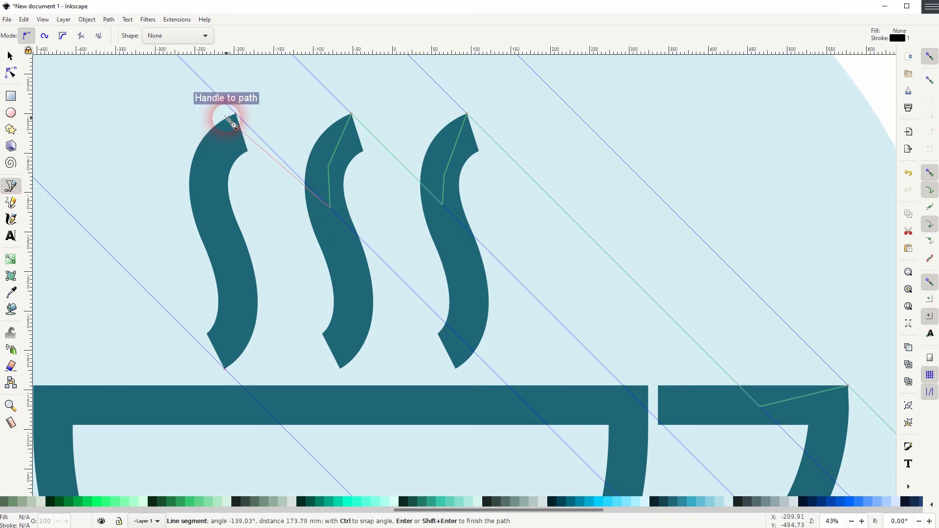
# Step: Run the path through the left steam line from top tip to bottom tip and along its guide into the cup's rim
pyautogui.click(236, 114)
pyautogui.click(214, 160)
pyautogui.click(223, 241)
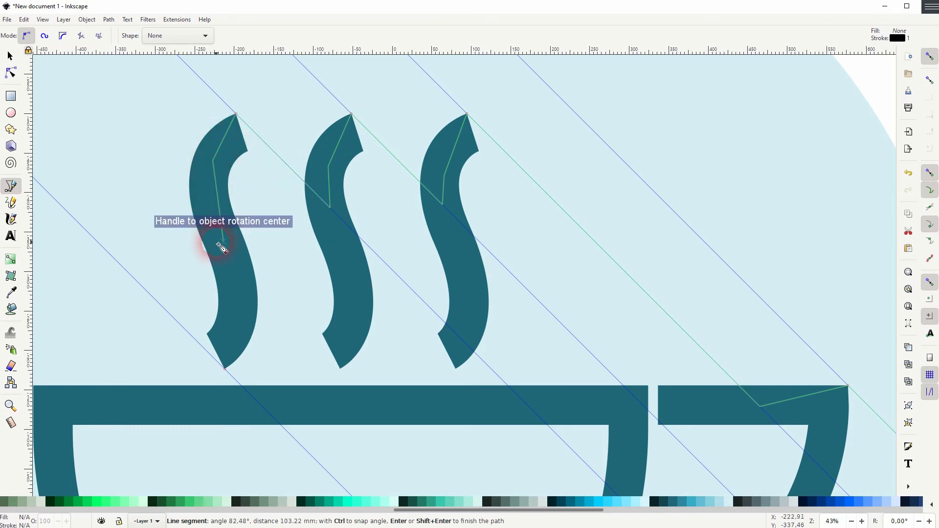
pyautogui.click(239, 311)
pyautogui.click(224, 368)
pyautogui.click(262, 407)
# Step: Continue the path inside the cup's rim to its left corner and down within the body's left wall
pyautogui.hscroll(-6, 346, 319)
pyautogui.scroll(-3, 347, 319)
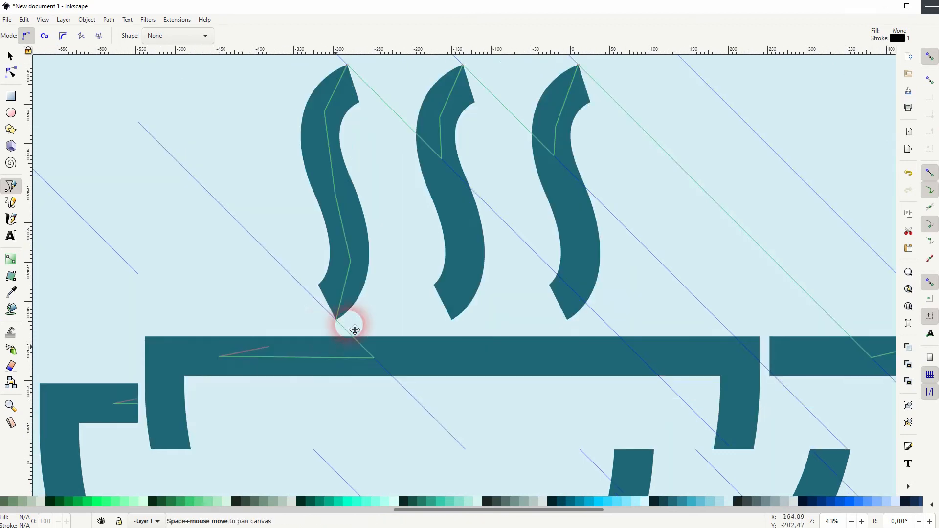
pyautogui.click(247, 349)
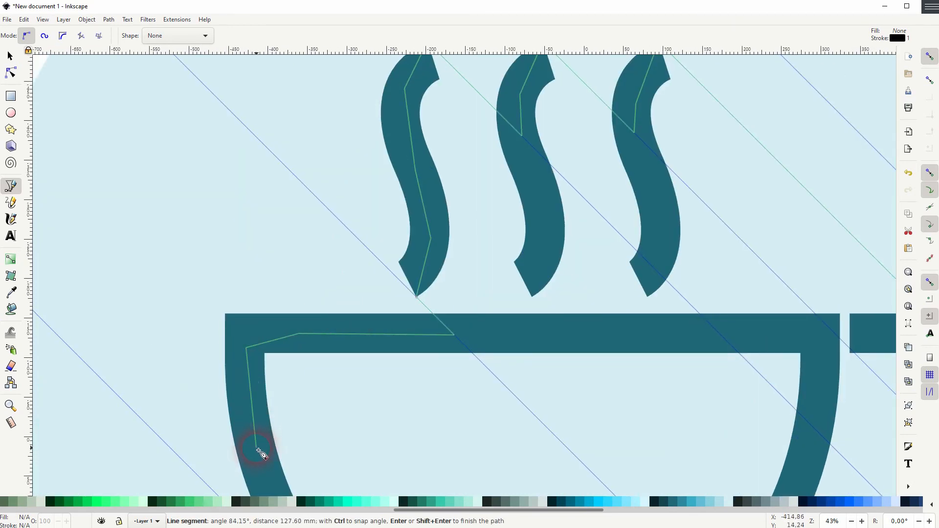
pyautogui.click(257, 449)
pyautogui.scroll(-6, 258, 450)
pyautogui.hscroll(1, 259, 449)
pyautogui.click(256, 326)
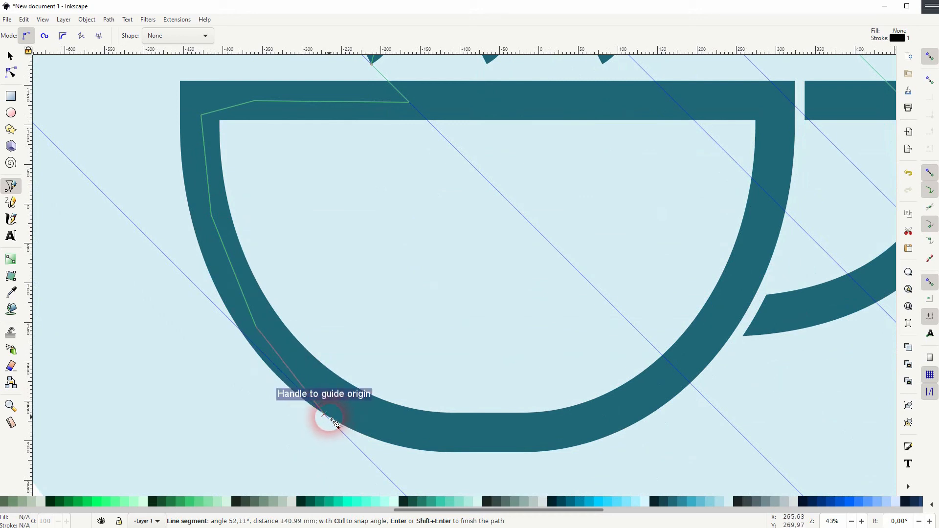
# Step: Finish the open path, shift the lowest guide to touch the body's lower-left edge, and resume the path from its end to that guide
pyautogui.click(13, 57)
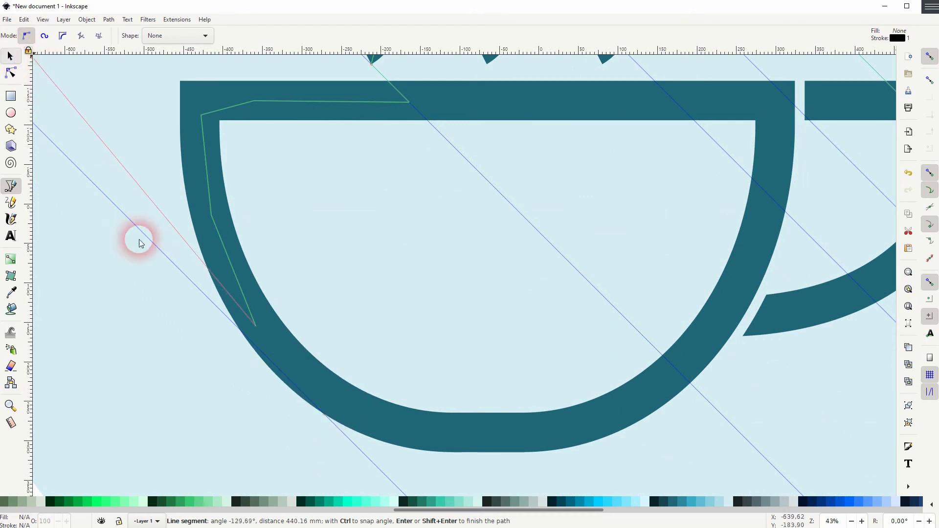
pyautogui.moveTo(230, 321); pyautogui.dragTo(273, 378)
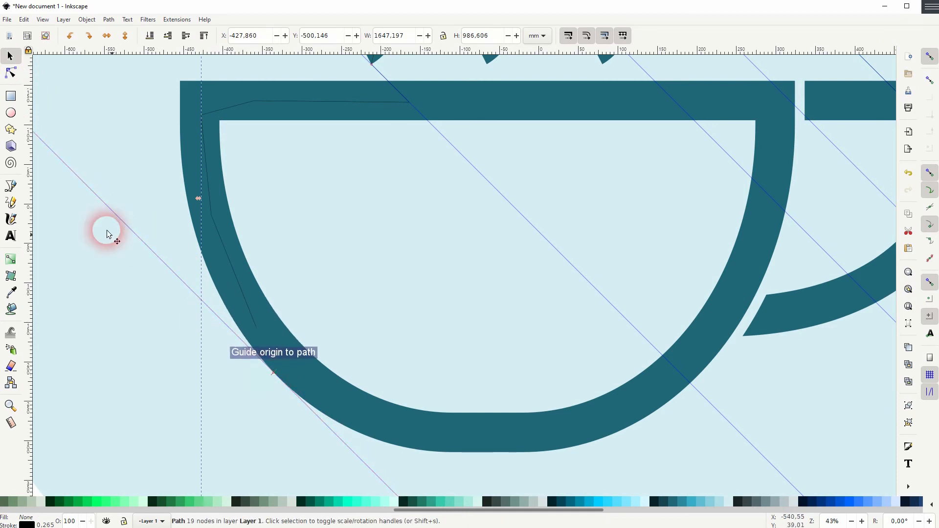
pyautogui.click(10, 187)
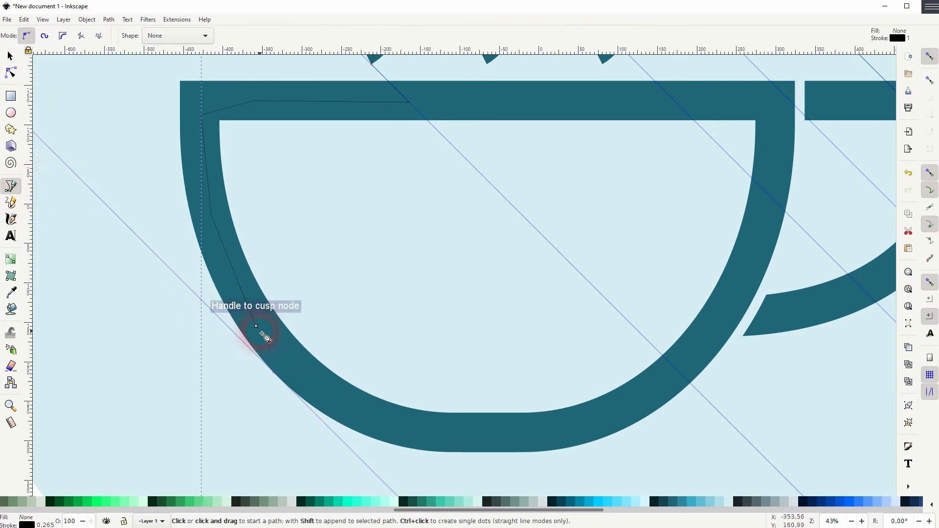
pyautogui.click(273, 372)
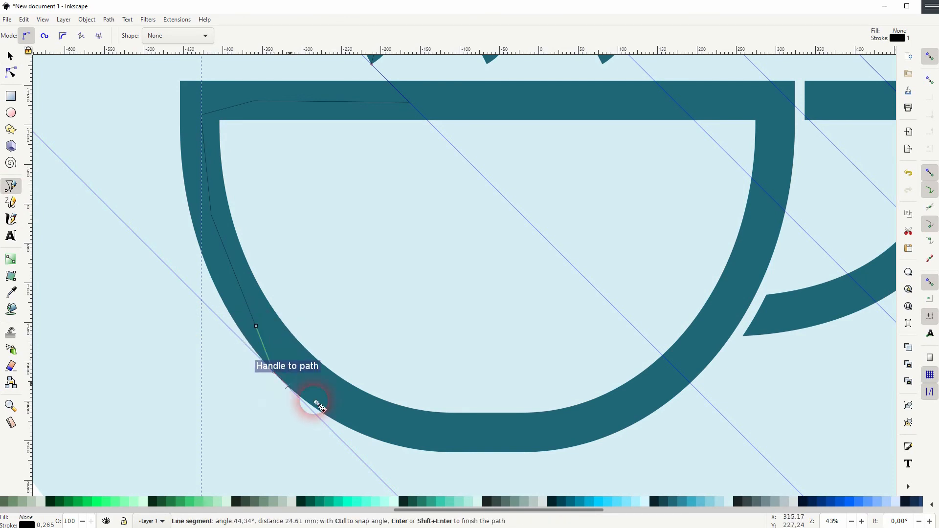
# Step: Extend the path along the lowest guide to well outside the circle and close it at its starting node
pyautogui.press('space')
pyautogui.click(437, 477)
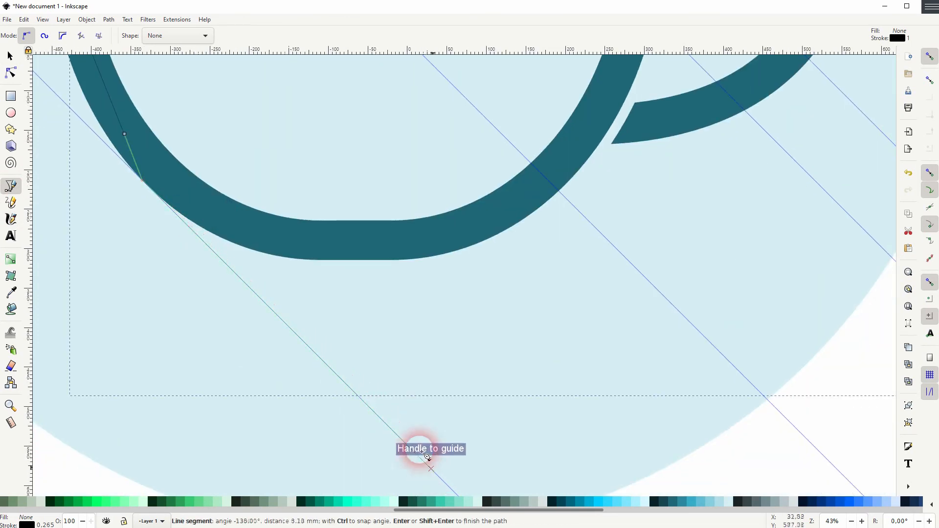
pyautogui.press('space')
pyautogui.scroll(-3, 240, 179)
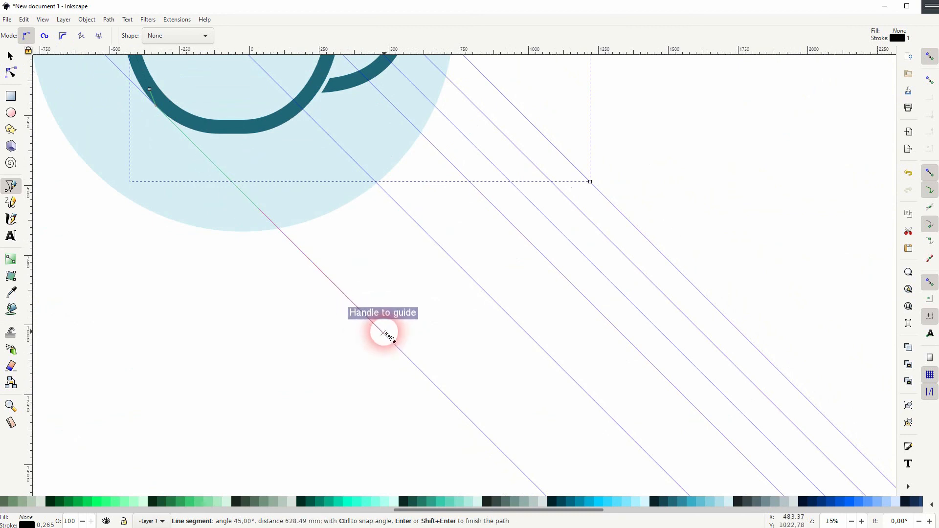
pyautogui.click(384, 331)
pyautogui.click(591, 182)
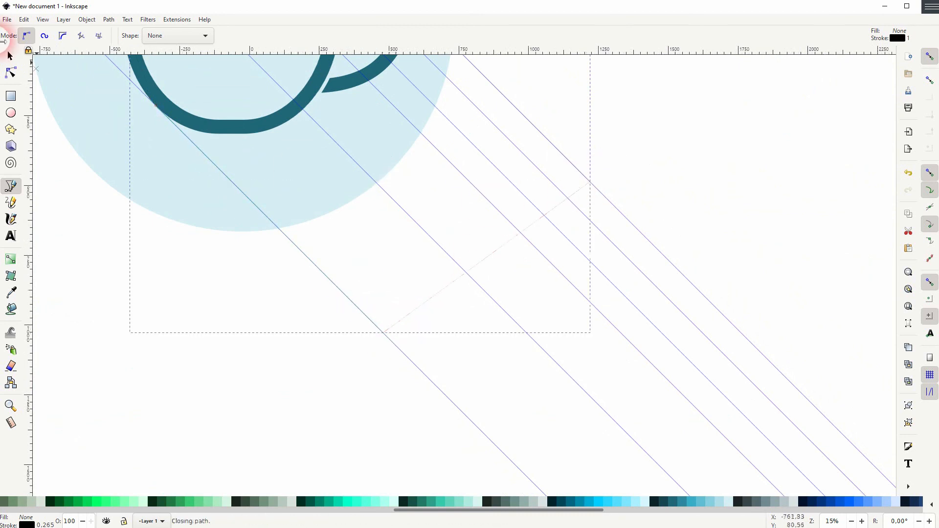
# Step: Fill the closed long shadow path with solid black and remove the mismatch by making its stroke black too
pyautogui.click(10, 57)
pyautogui.moveTo(517, 519); pyautogui.dragTo(43, 509)
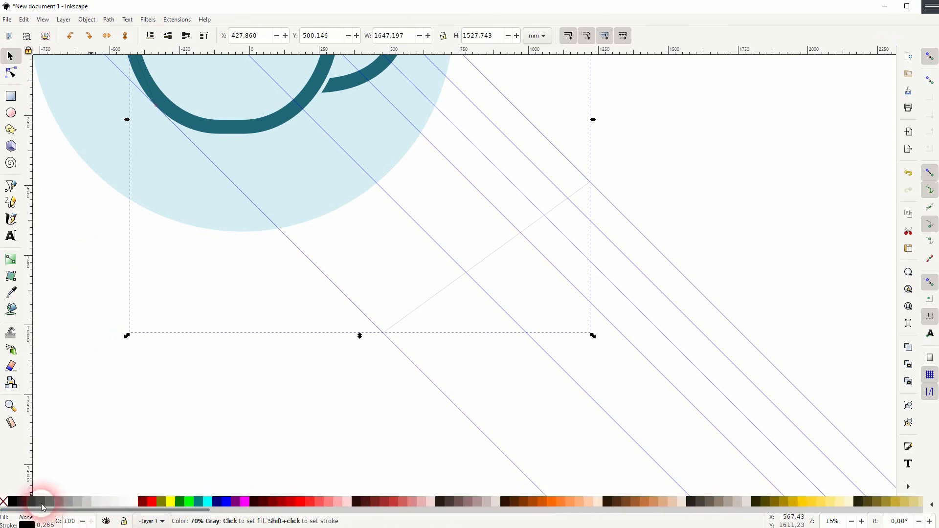
pyautogui.click(11, 502)
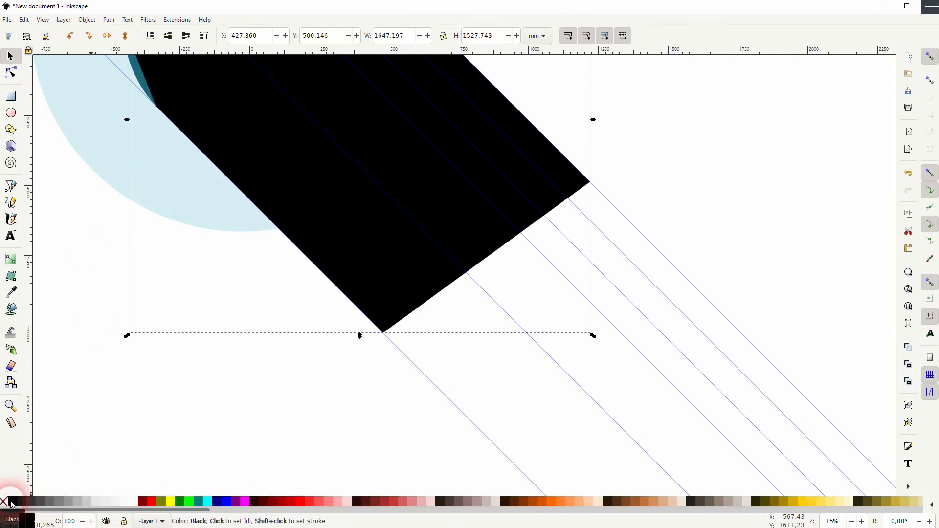
pyautogui.keyDown('shift'); pyautogui.click(7, 503); pyautogui.keyUp('shift')
# Step: Divide the light blue circle with the black shadow path using the Division path operation and clear the selection
pyautogui.moveTo(279, 181); pyautogui.dragTo(491, 276)
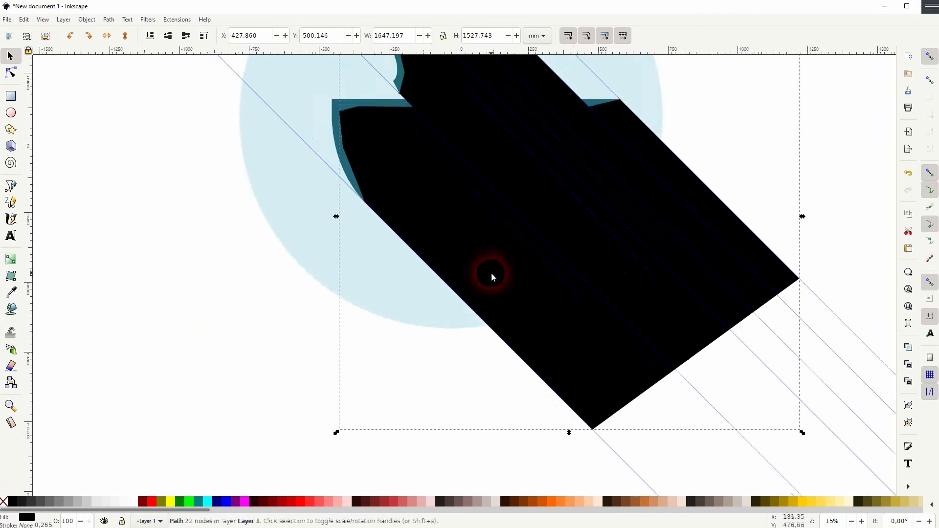
pyautogui.scroll(-2, 491, 274)
pyautogui.keyDown('shift'); pyautogui.click(380, 225); pyautogui.keyUp('shift')
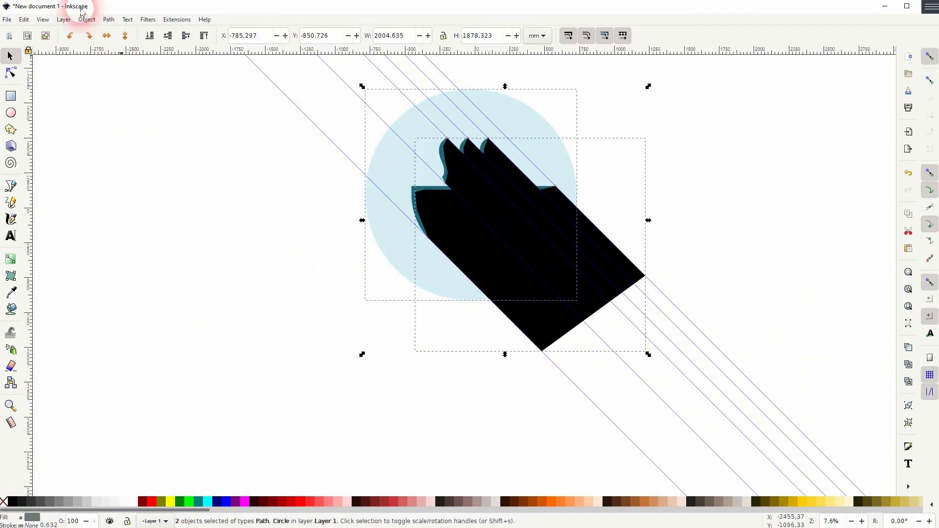
pyautogui.click(106, 19)
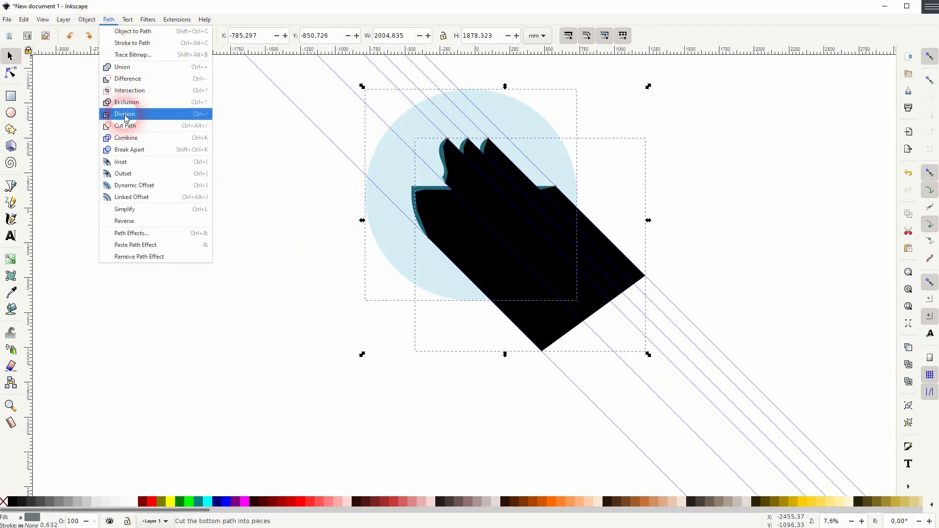
pyautogui.click(740, 243)
pyautogui.click(742, 241)
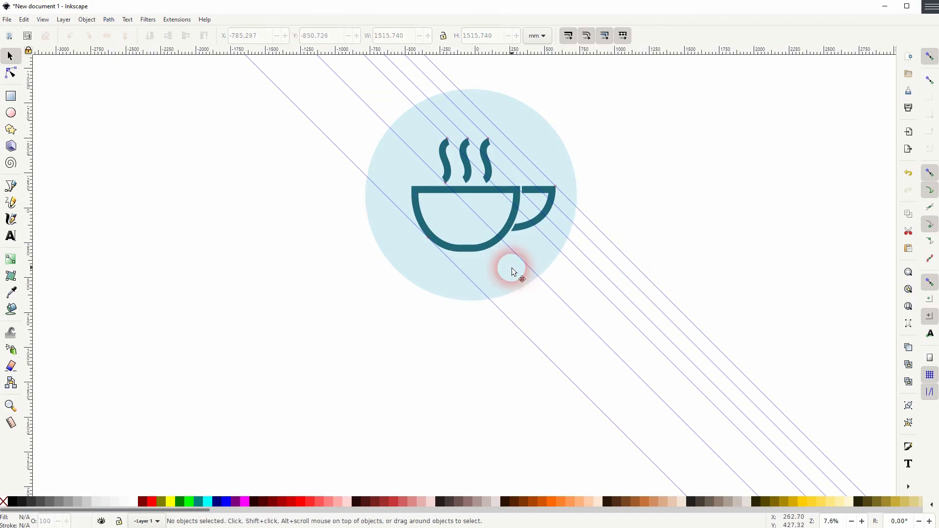
# Step: Try several blue fills on the divided shadow piece, including #5FBCD3 and a bright cyan
pyautogui.click(512, 271)
pyautogui.moveTo(172, 510); pyautogui.dragTo(594, 523)
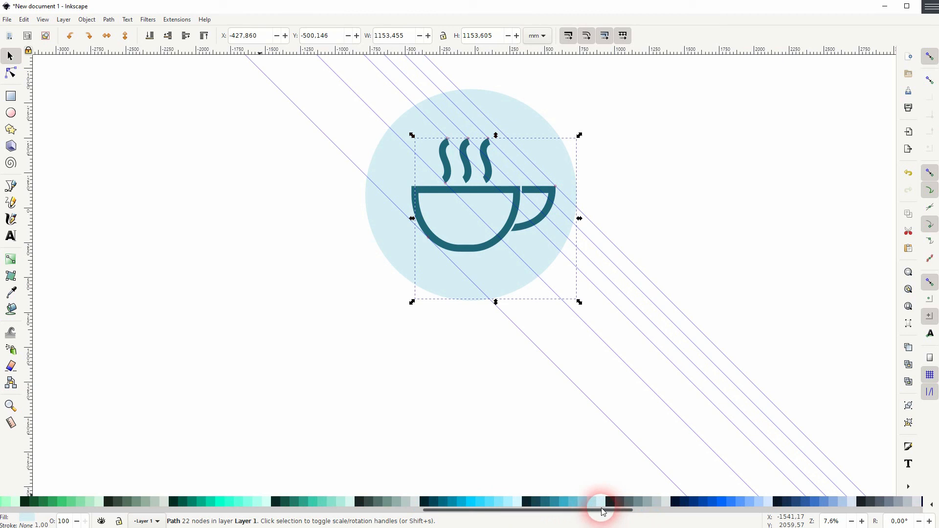
pyautogui.click(567, 501)
pyautogui.click(573, 502)
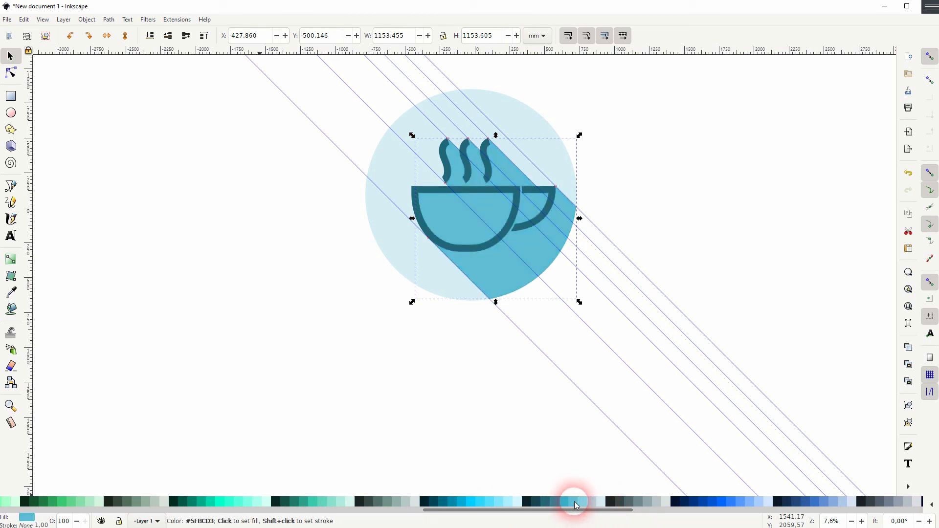
pyautogui.click(583, 500)
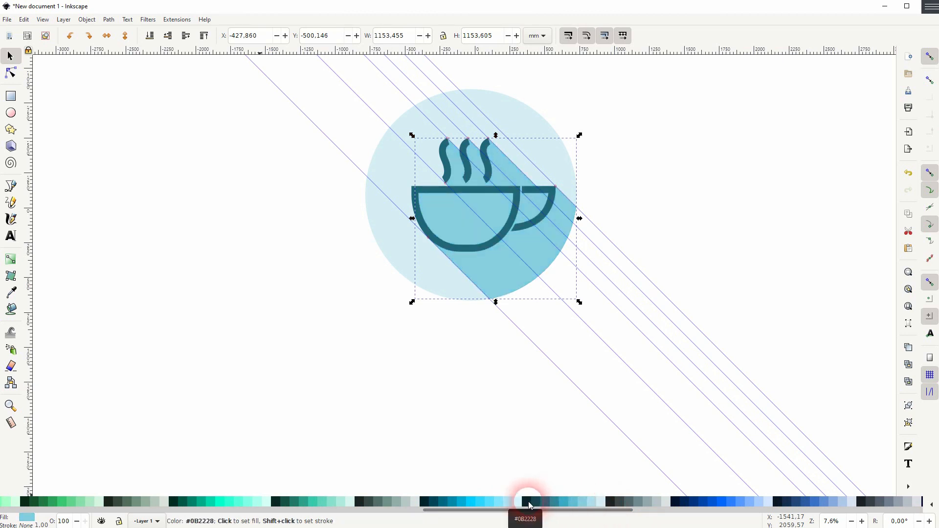
pyautogui.click(499, 503)
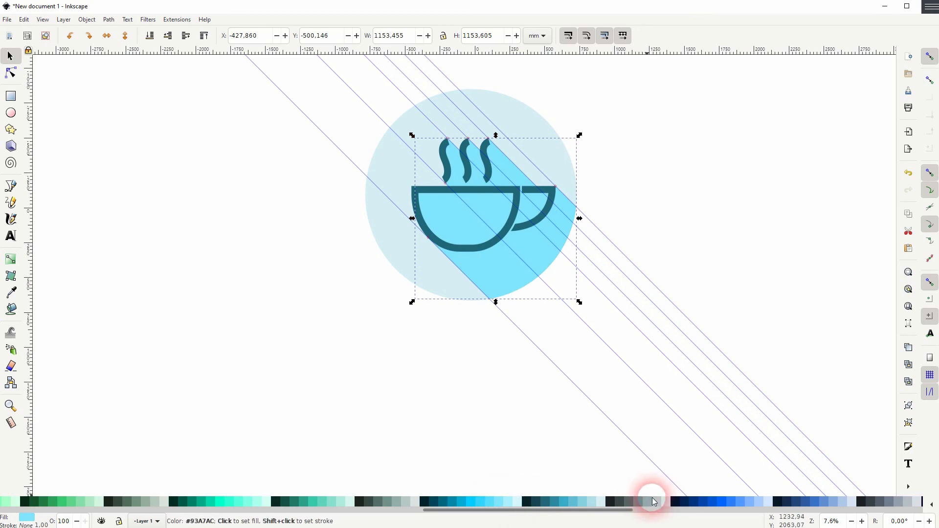
# Step: Fill the remaining background part of the circle with light blue #AACCFF
pyautogui.moveTo(629, 510); pyautogui.dragTo(655, 512)
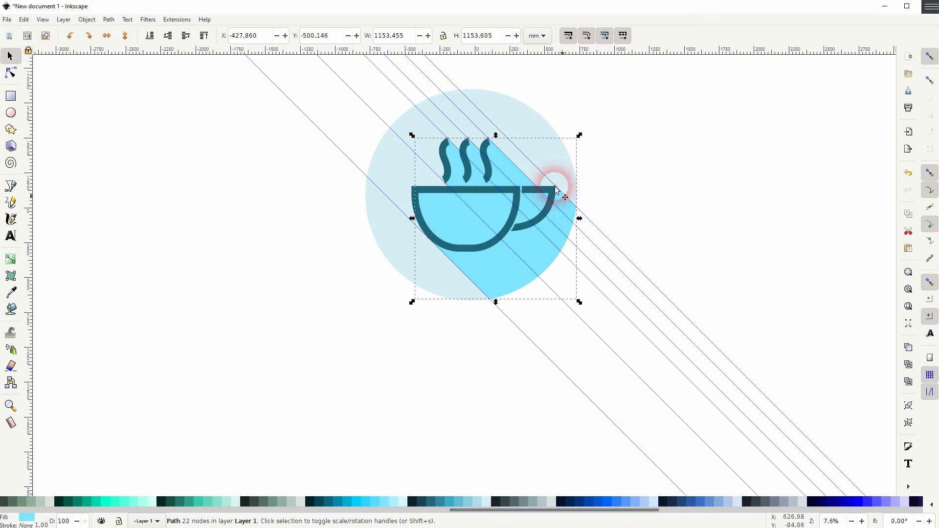
pyautogui.click(531, 122)
pyautogui.click(647, 501)
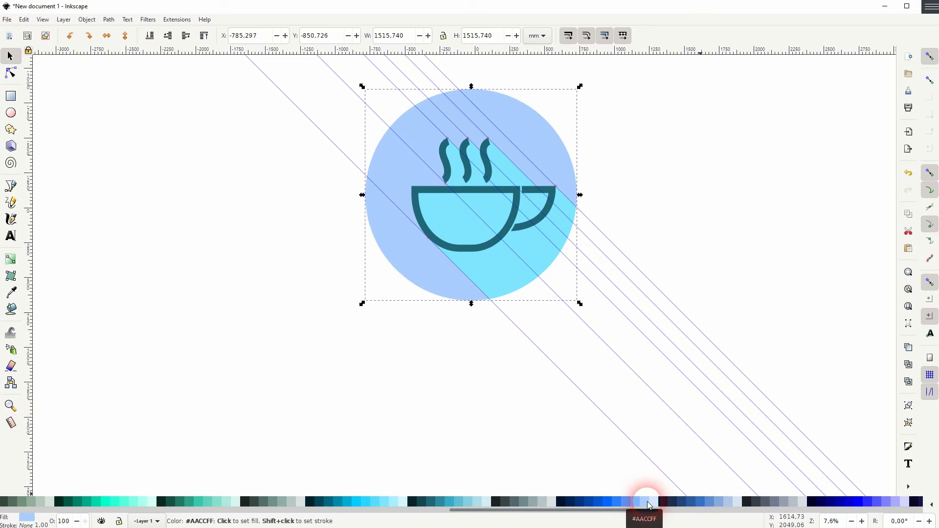
# Step: Recolor the cup and steam group with dark navy blue #003380
pyautogui.click(499, 220)
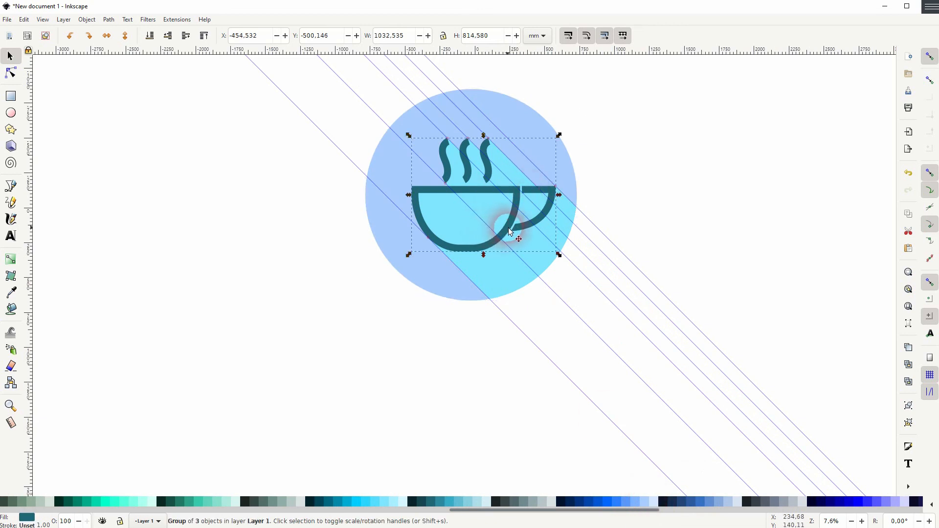
pyautogui.click(601, 500)
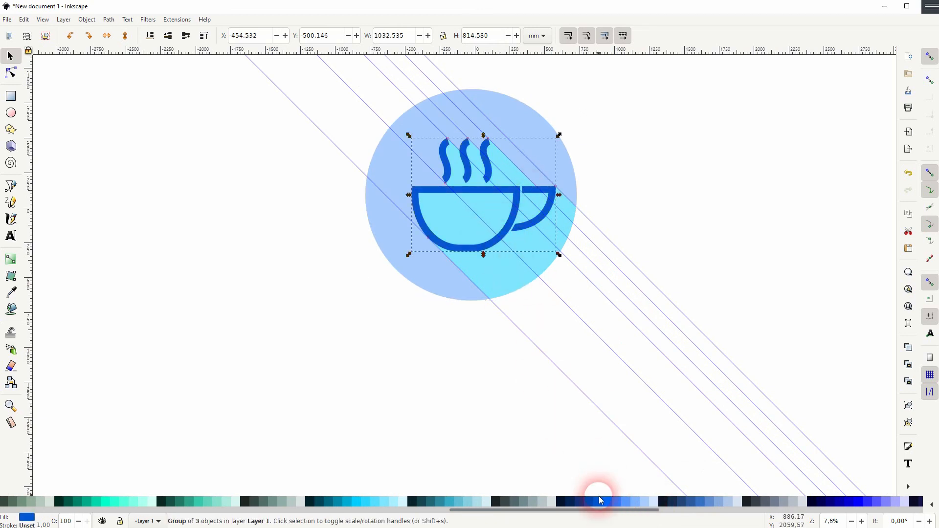
pyautogui.click(609, 504)
pyautogui.click(580, 503)
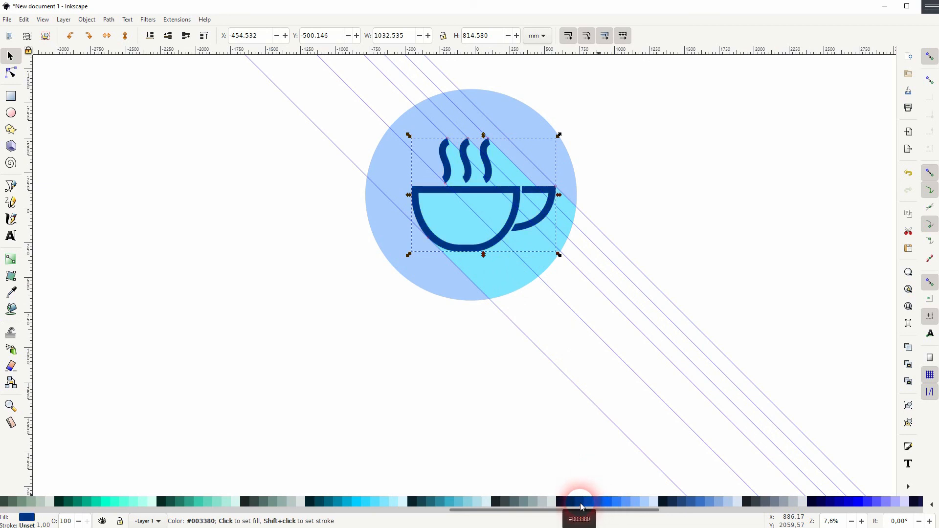
# Step: Fill the long shadow piece with a medium blue one shade darker than the #AACCFF circle and deselect it
pyautogui.click(513, 283)
pyautogui.click(648, 504)
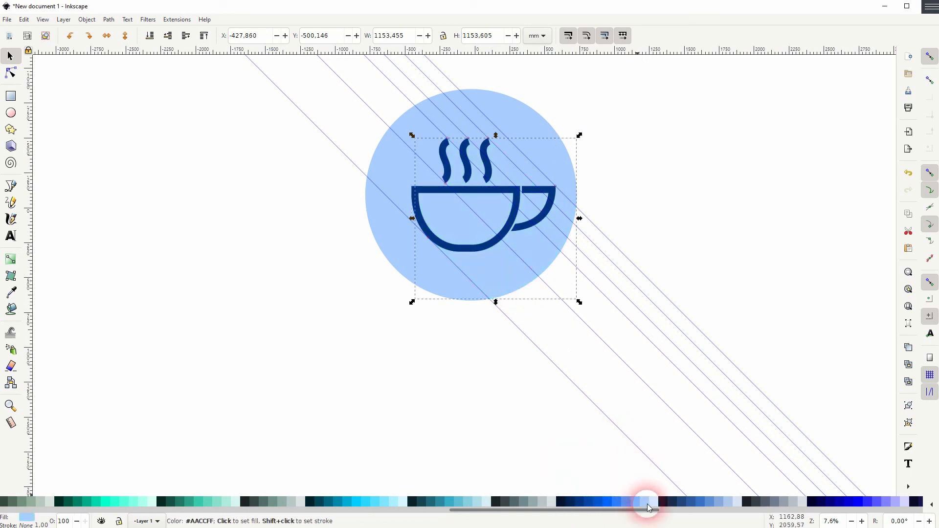
pyautogui.click(636, 503)
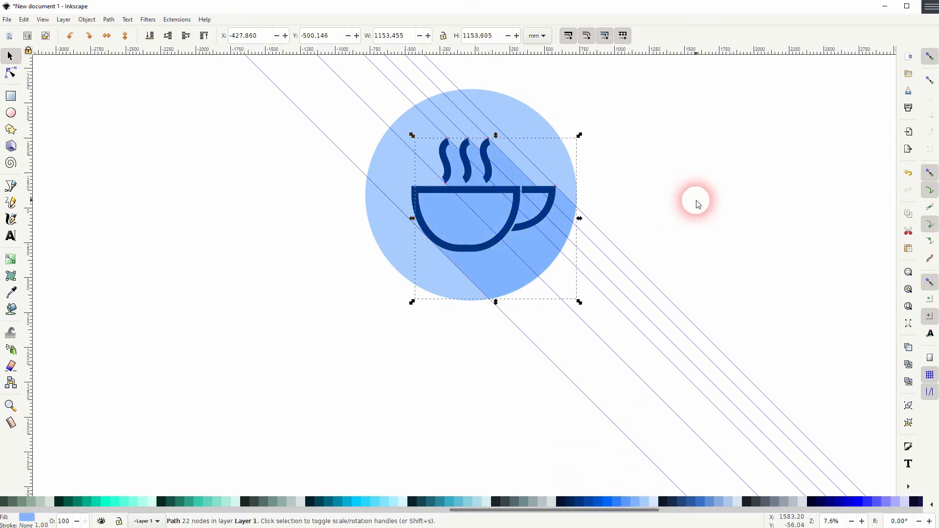
pyautogui.click(713, 182)
pyautogui.moveTo(713, 182); pyautogui.dragTo(650, 220)
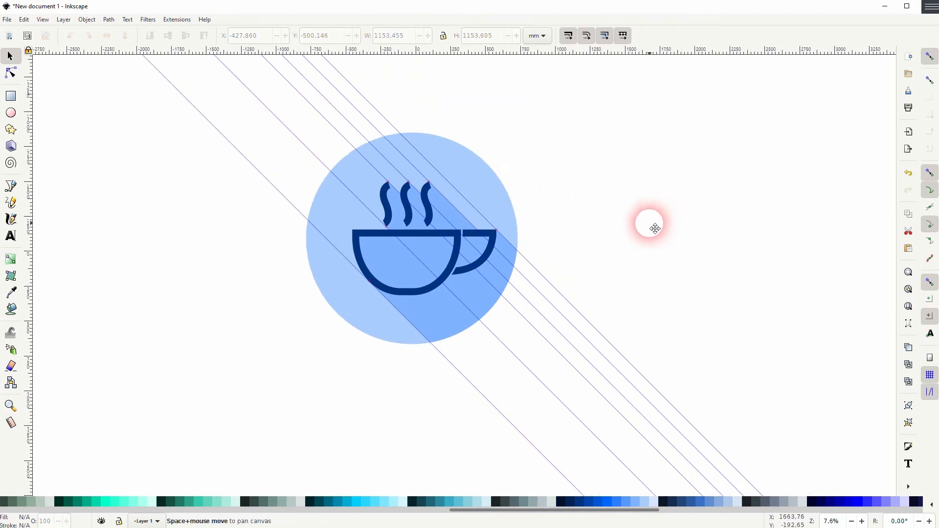
# Step: Delete all guides, then select the circle, shadow and cup and group them together
pyautogui.click(23, 19)
pyautogui.click(96, 293)
pyautogui.moveTo(200, 391); pyautogui.dragTo(609, 94)
pyautogui.hotkey('ctrl', 'g')
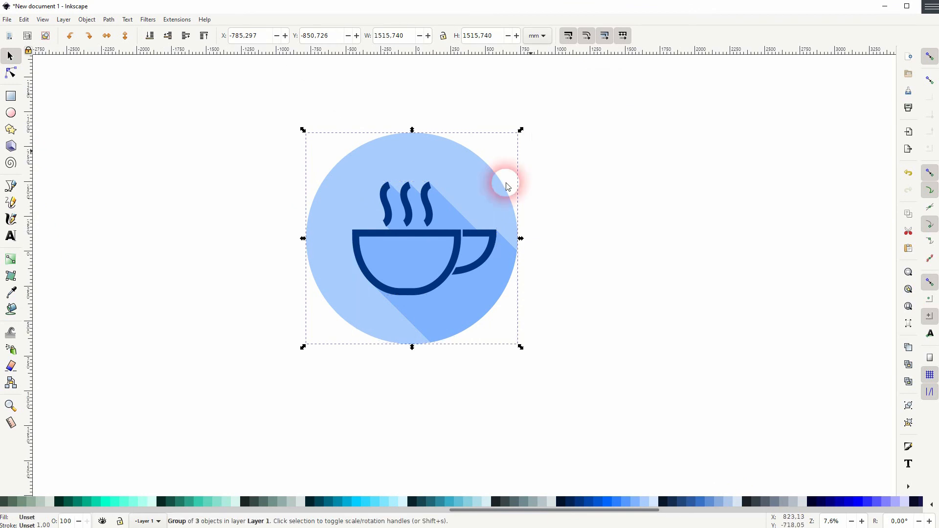